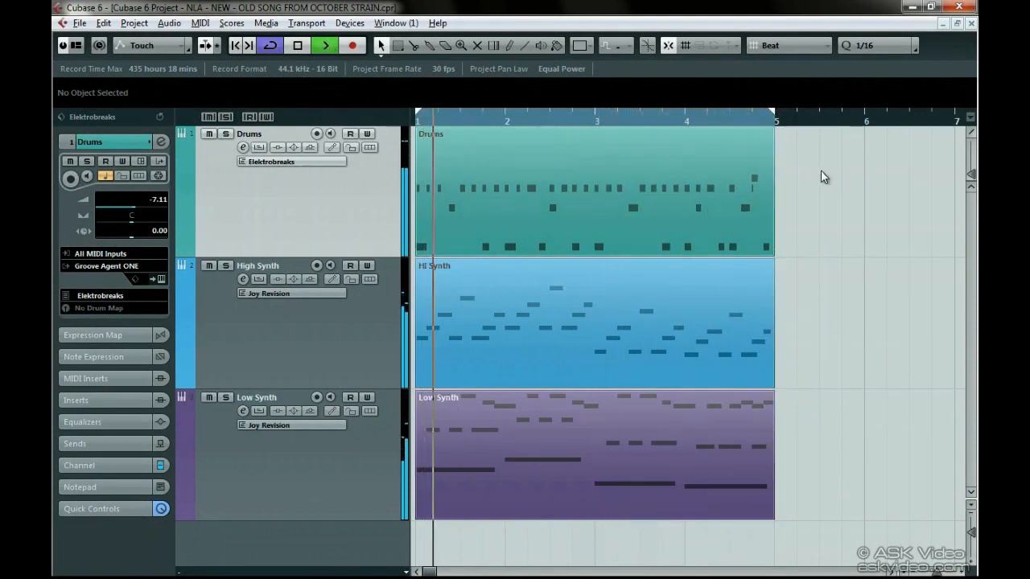
- Stop playback and open the Drums, HI Synth and Low Synth parts together in the Key Editor with their notes in view
{"action": "left_click_drag", "start_coordinate": [821, 170], "coordinate": [617, 476]}
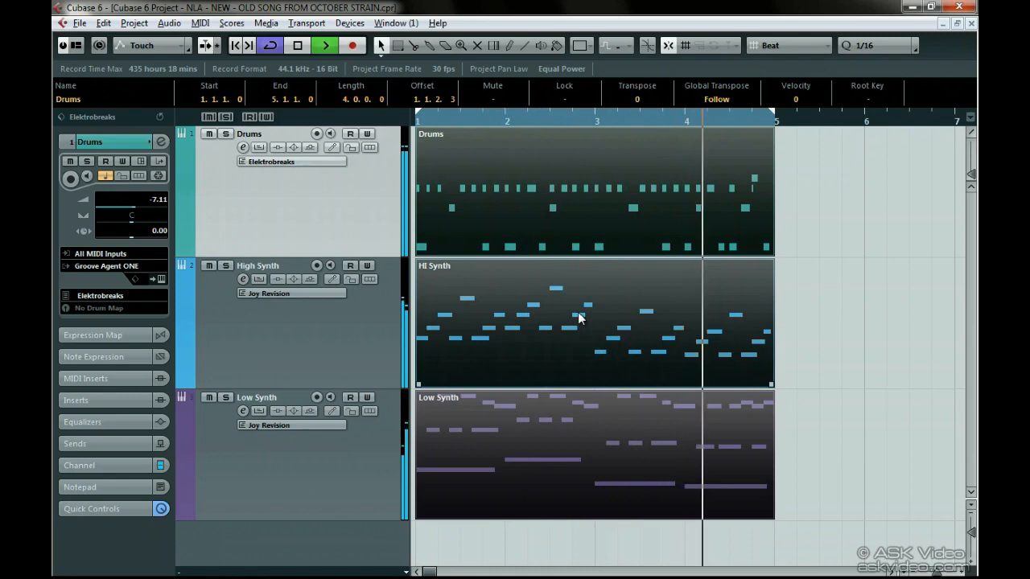
{"action": "key", "text": "space"}
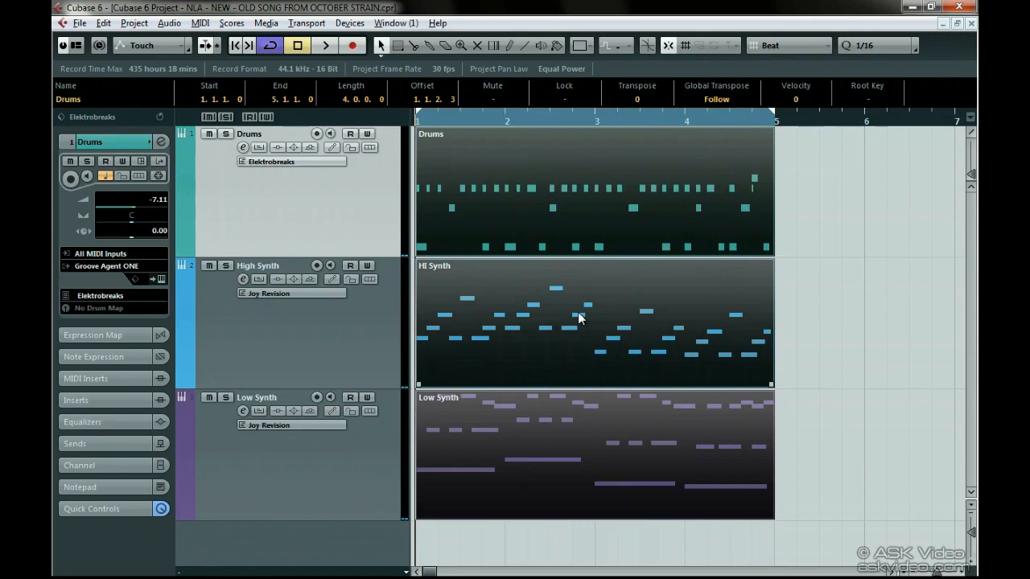
{"action": "double_click", "coordinate": [579, 317]}
{"action": "scroll", "coordinate": [971, 275], "scroll_direction": "down", "scroll_amount": 1}
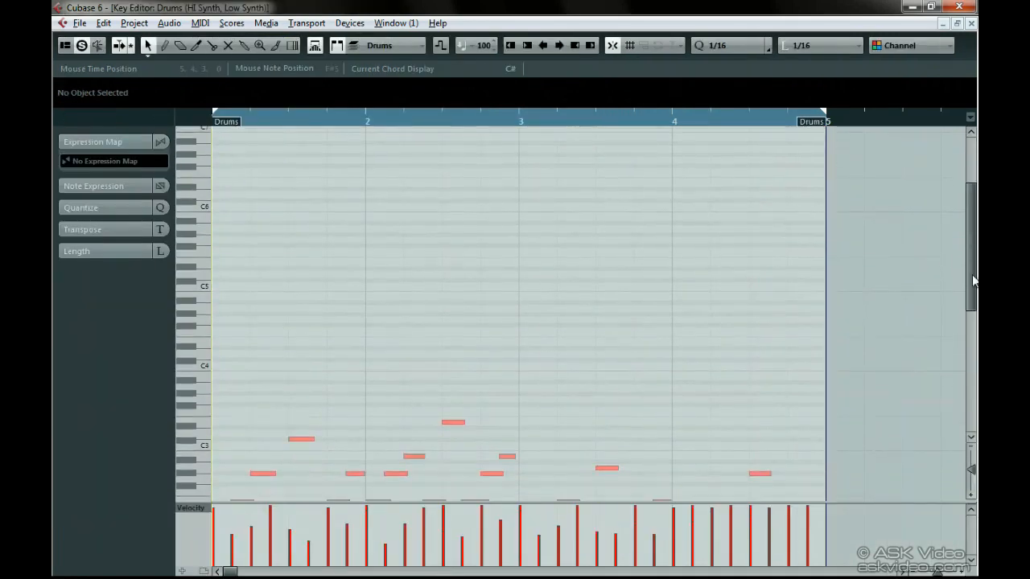
{"action": "left_click_drag", "start_coordinate": [971, 274], "coordinate": [970, 358]}
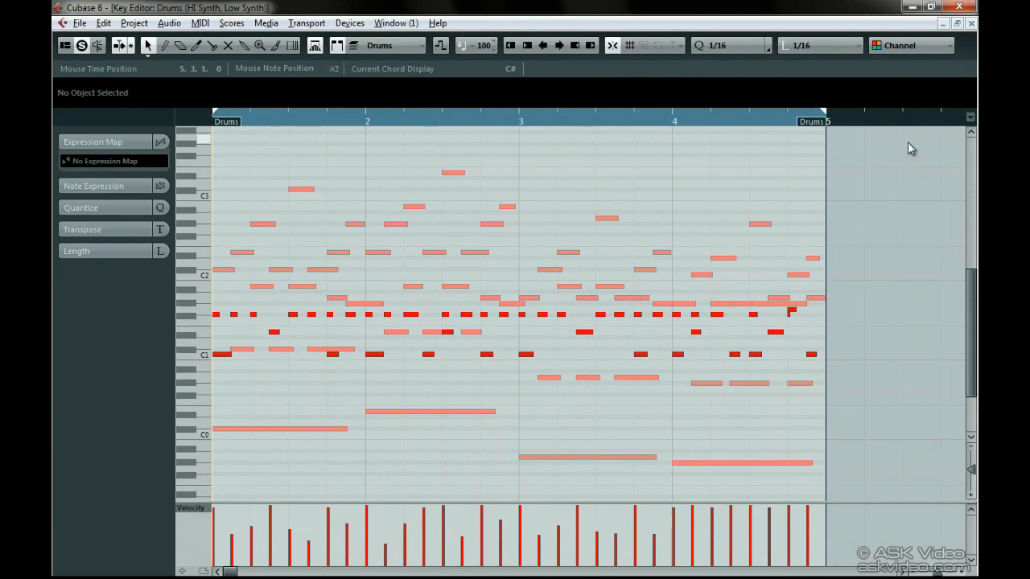
- Color the notes in the Key Editor by Part, then by Velocity
{"action": "left_click", "coordinate": [904, 53]}
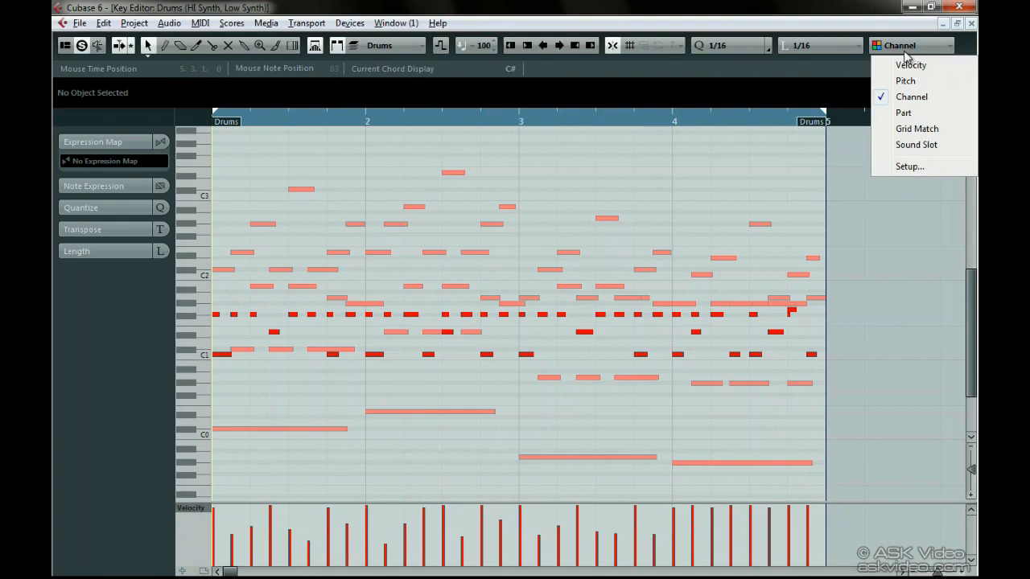
{"action": "left_click", "coordinate": [888, 117]}
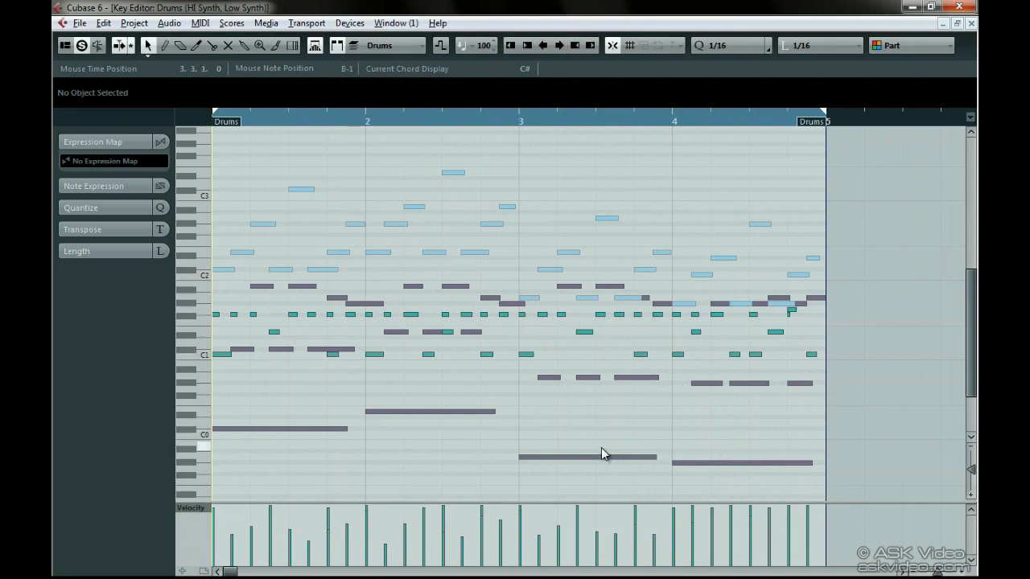
{"action": "left_click", "coordinate": [912, 50]}
{"action": "left_click", "coordinate": [883, 67]}
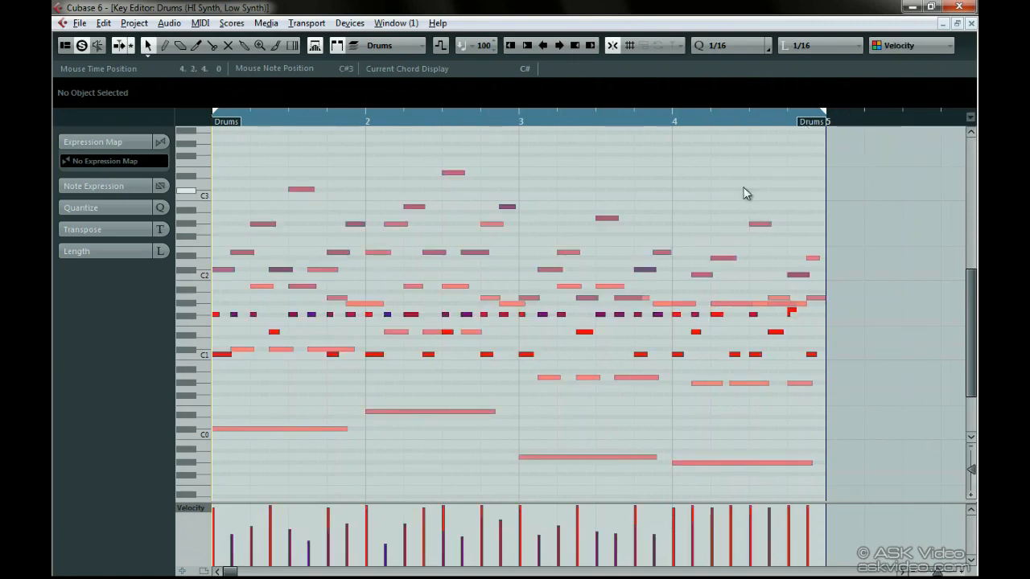
- Activate HI Synth, Low Synth, Drums and HI Synth again in turn by selecting a note of each part
{"action": "left_click", "coordinate": [712, 258]}
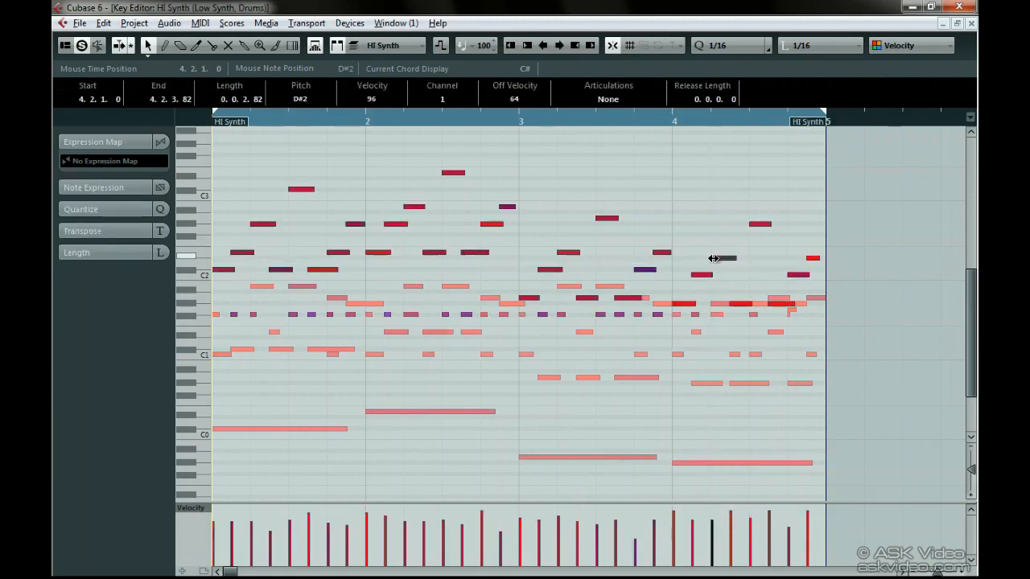
{"action": "left_click", "coordinate": [721, 305]}
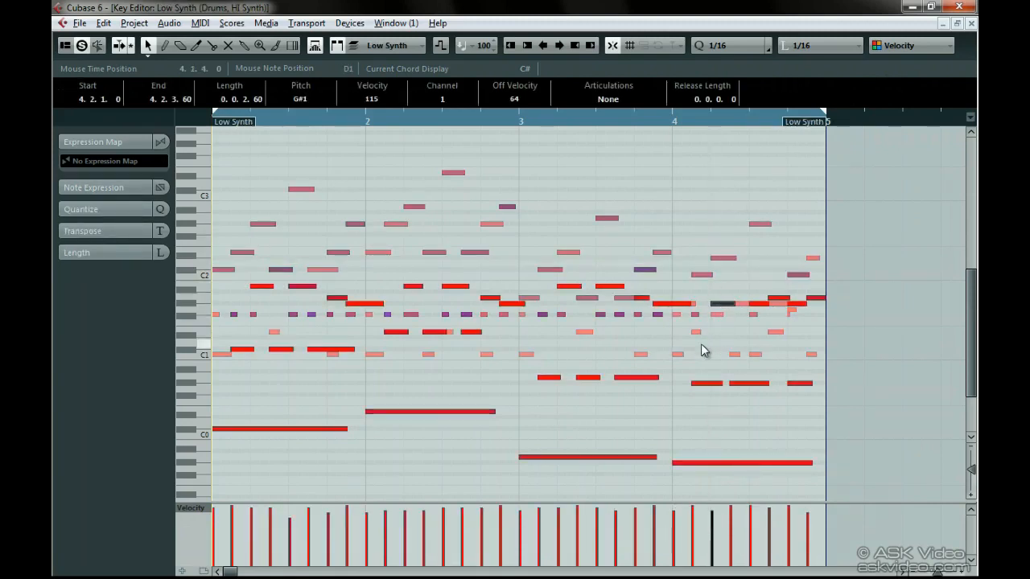
{"action": "left_click", "coordinate": [678, 355]}
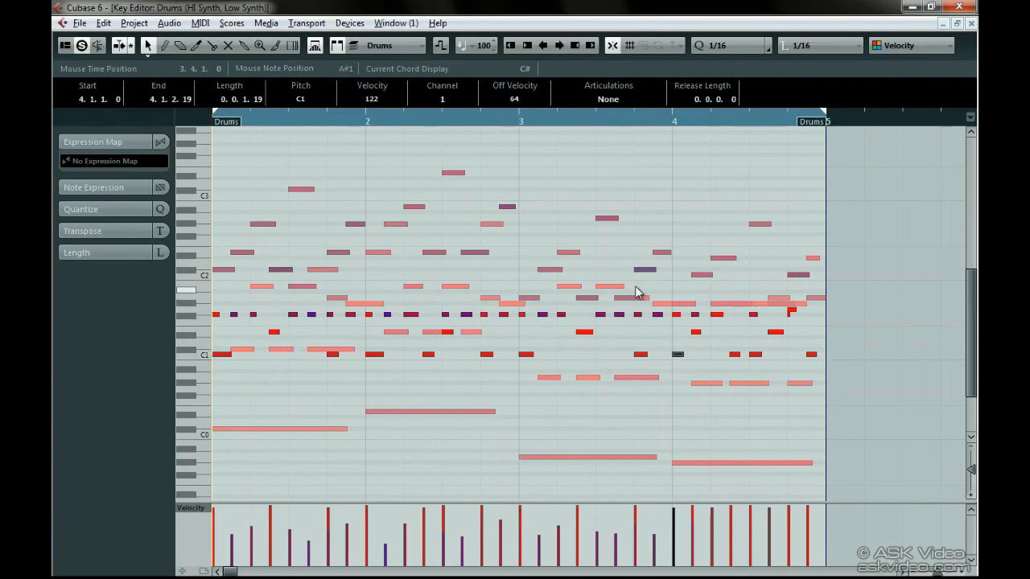
{"action": "left_click", "coordinate": [606, 219]}
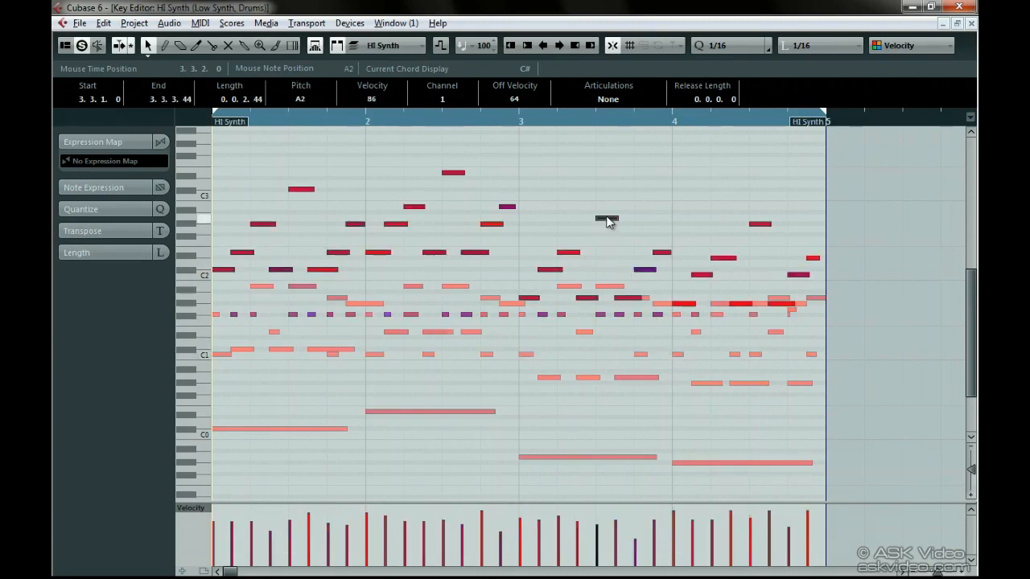
- Switch the edited part to Drums, then Low Synth, and back to HI Synth without selecting any notes
{"action": "left_click", "coordinate": [403, 46]}
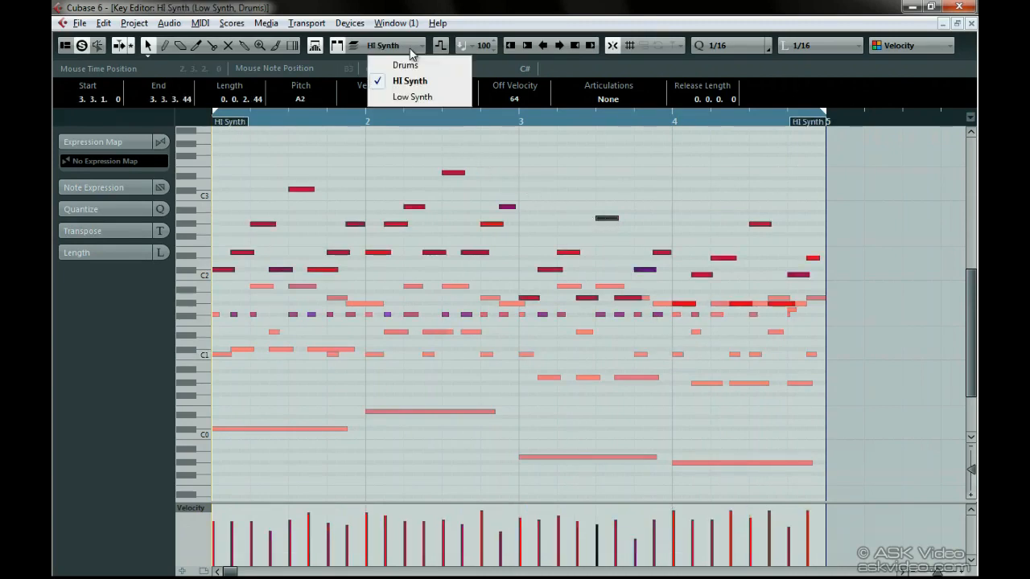
{"action": "left_click", "coordinate": [411, 66]}
{"action": "left_click", "coordinate": [408, 48]}
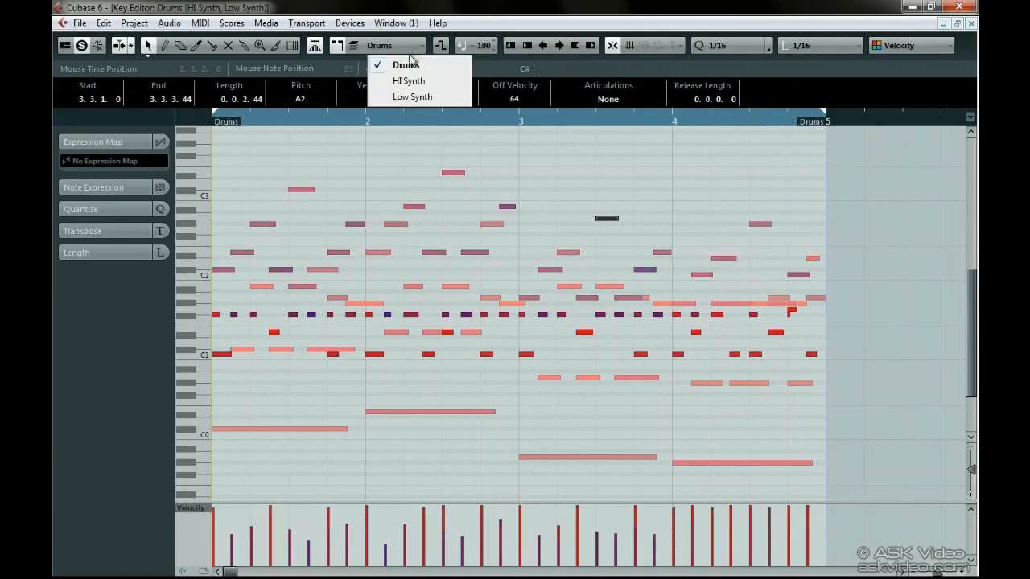
{"action": "left_click", "coordinate": [415, 100]}
{"action": "left_click", "coordinate": [406, 45]}
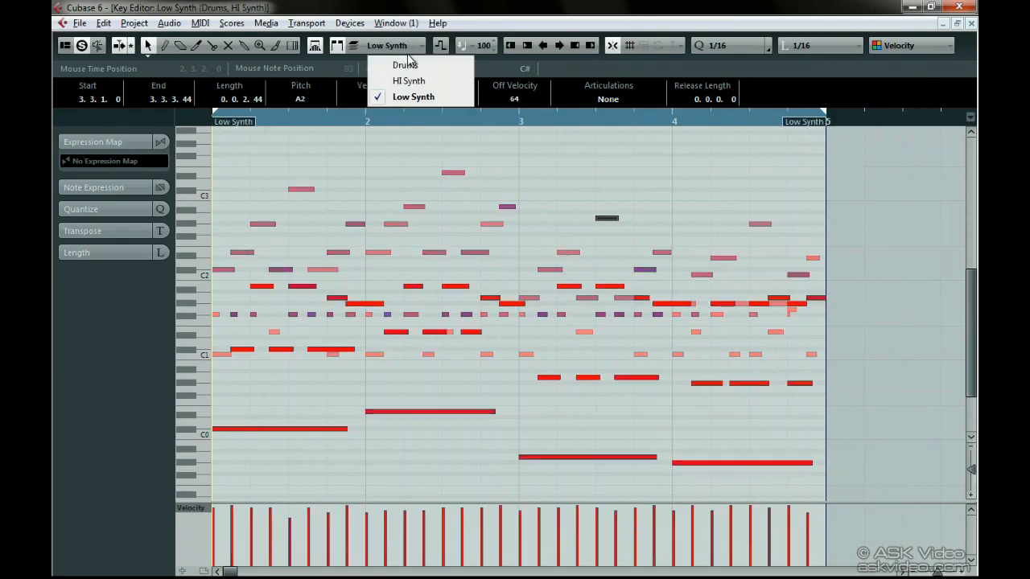
{"action": "left_click", "coordinate": [406, 82]}
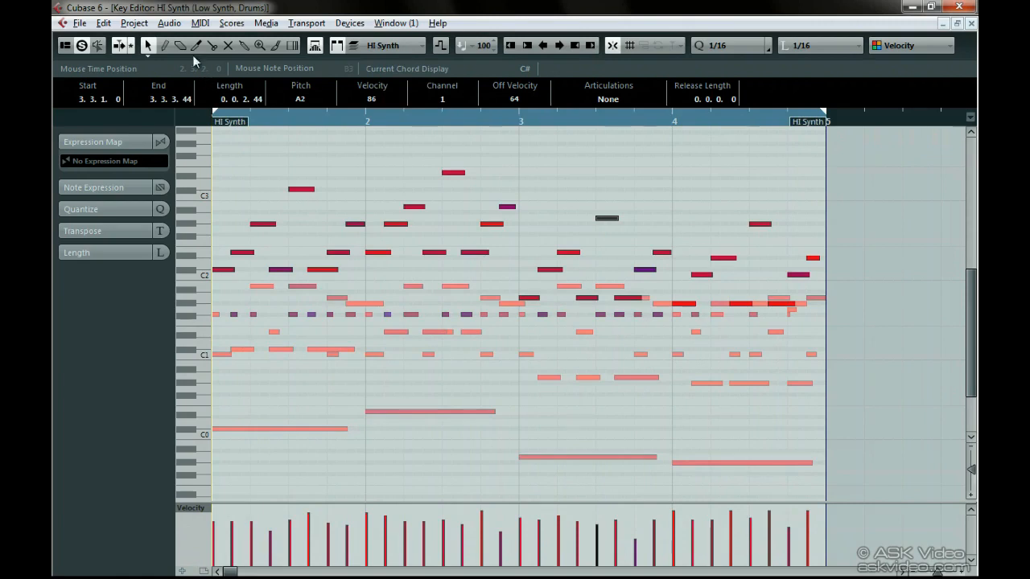
- Draw four long notes above the HI Synth melody across bars 1 to 3 with the Draw tool
{"action": "left_click", "coordinate": [163, 46]}
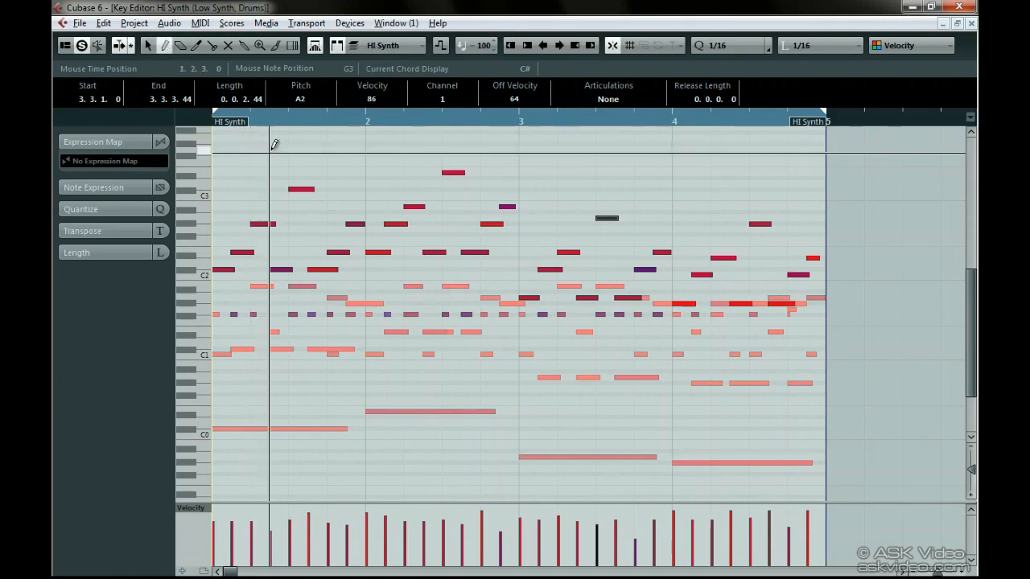
{"action": "left_click_drag", "start_coordinate": [270, 150], "coordinate": [318, 149]}
{"action": "left_click_drag", "start_coordinate": [345, 161], "coordinate": [499, 145]}
{"action": "left_click_drag", "start_coordinate": [500, 154], "coordinate": [610, 152]}
- Compare which notes belong to each synth part by activating Low Synth and returning to HI Synth
{"action": "left_click", "coordinate": [398, 47]}
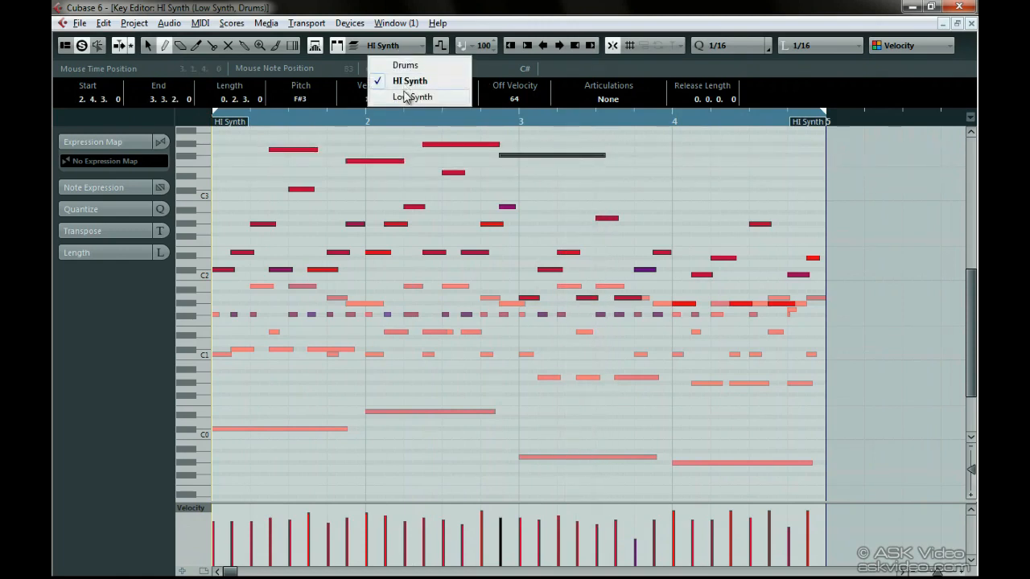
{"action": "left_click", "coordinate": [406, 95]}
{"action": "left_click", "coordinate": [402, 47]}
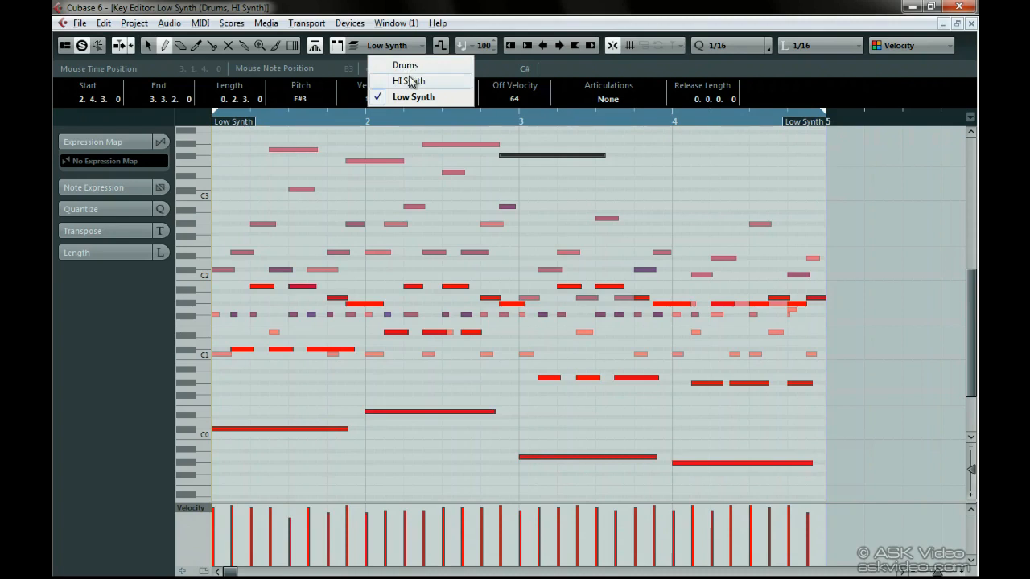
{"action": "left_click", "coordinate": [408, 78]}
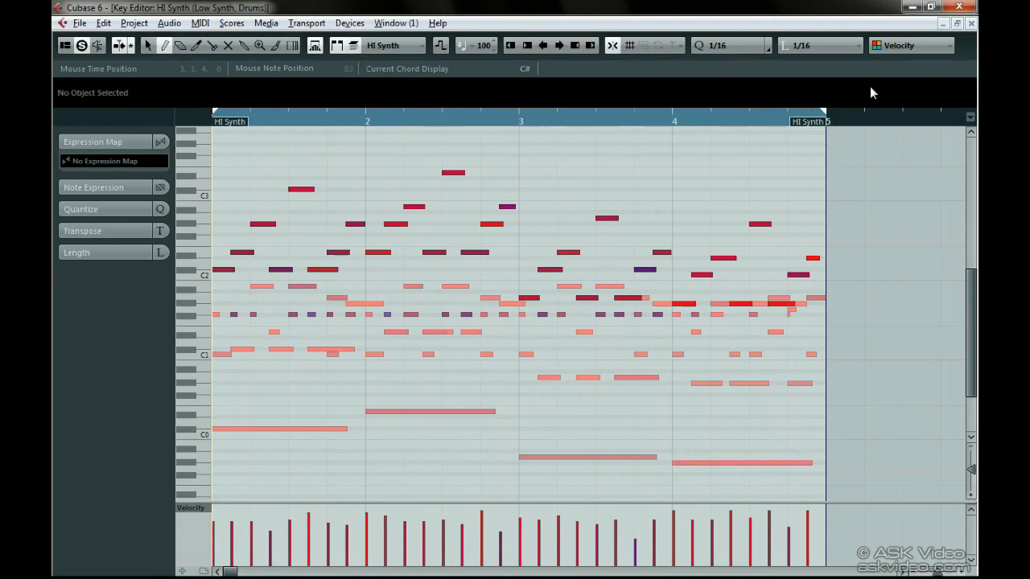
- Close the multi-part Key Editor and open only the Low Synth part, bringing its notes into view
{"action": "left_click", "coordinate": [969, 24]}
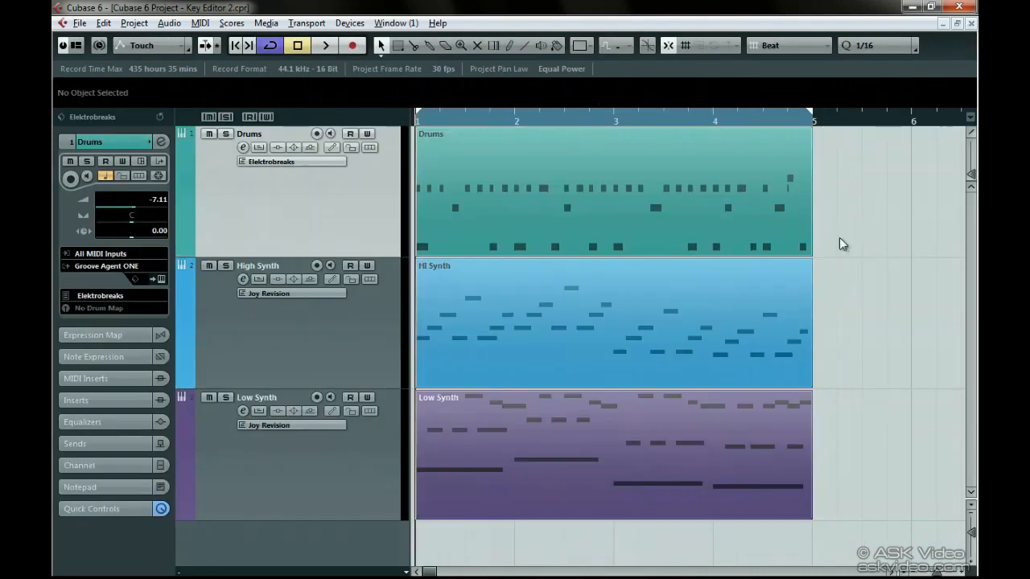
{"action": "double_click", "coordinate": [644, 431]}
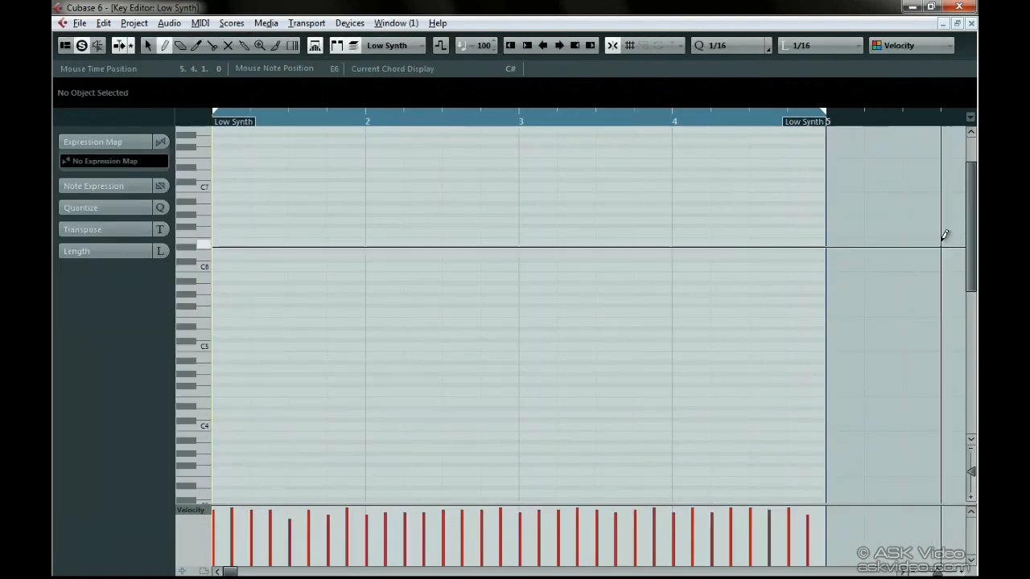
{"action": "left_click_drag", "start_coordinate": [970, 229], "coordinate": [971, 277]}
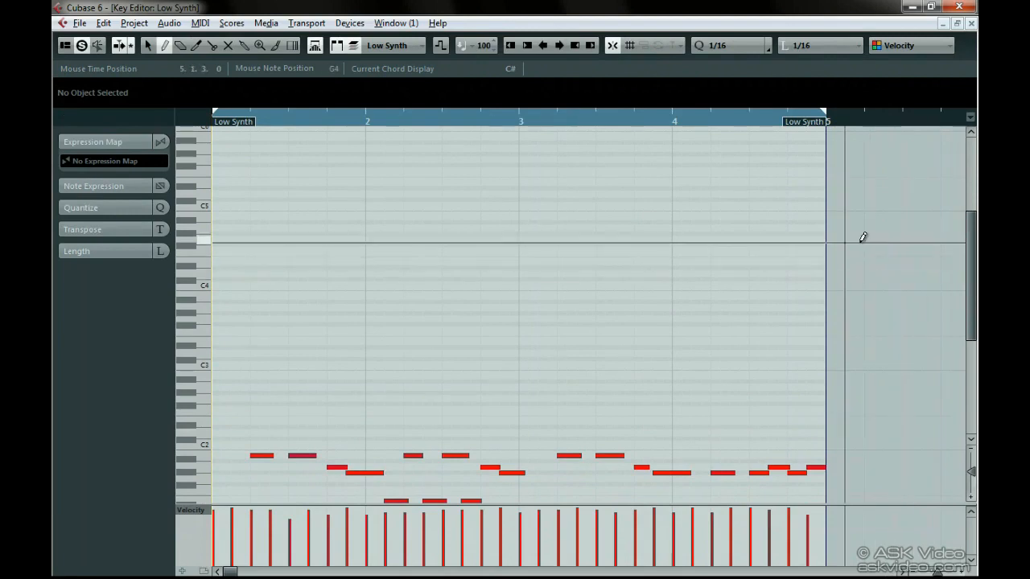
- Keep the snap type at Grid and set both the quantize and length quantize values to 1/4
{"action": "left_click", "coordinate": [629, 46]}
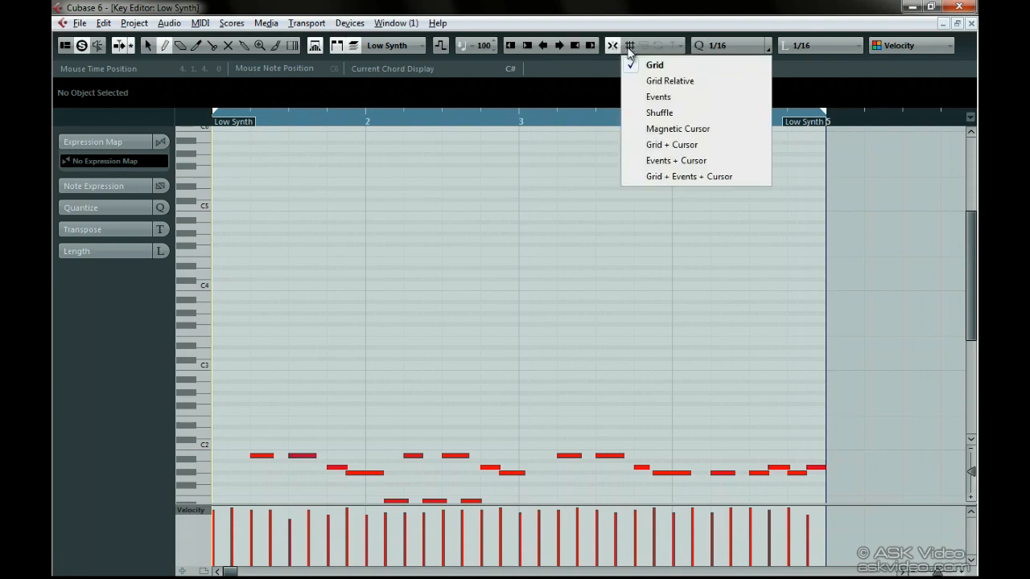
{"action": "left_click", "coordinate": [672, 66]}
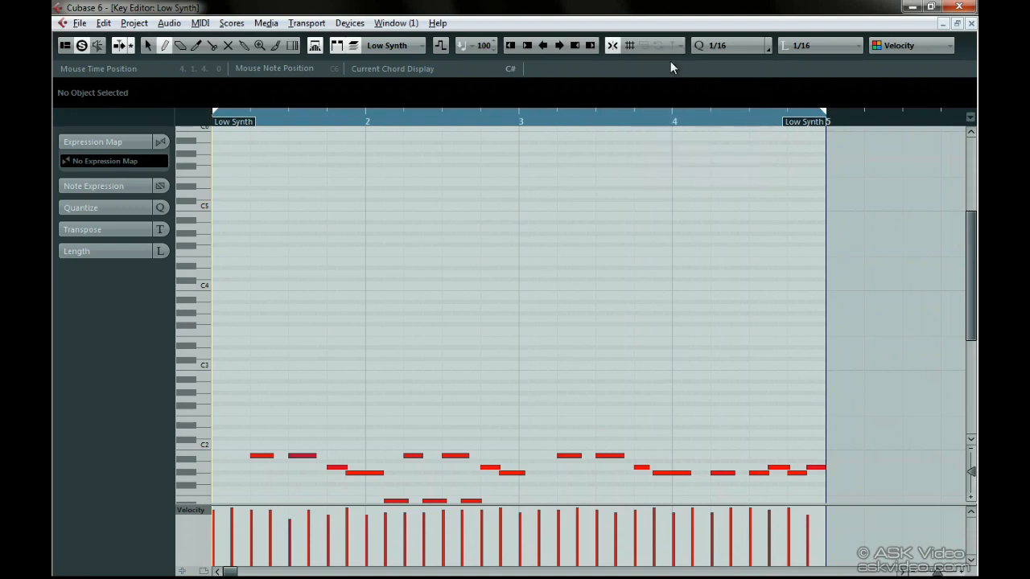
{"action": "left_click", "coordinate": [714, 46]}
{"action": "left_click", "coordinate": [720, 96]}
{"action": "left_click", "coordinate": [804, 46]}
{"action": "left_click", "coordinate": [816, 117]}
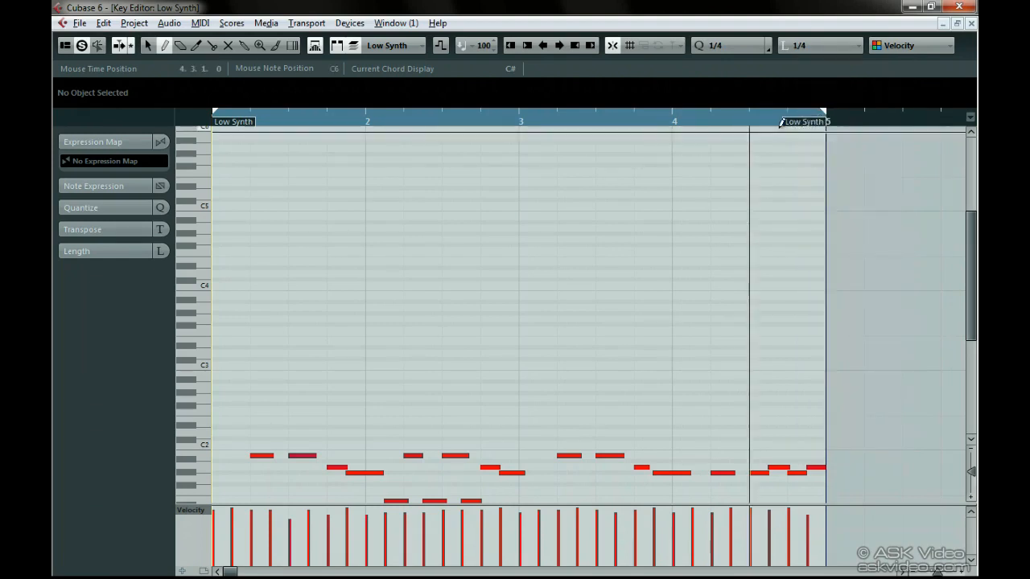
- Draw four quarter notes on F5 at beats 1 and 3 of bars 2 and 3
{"action": "left_click", "coordinate": [384, 171]}
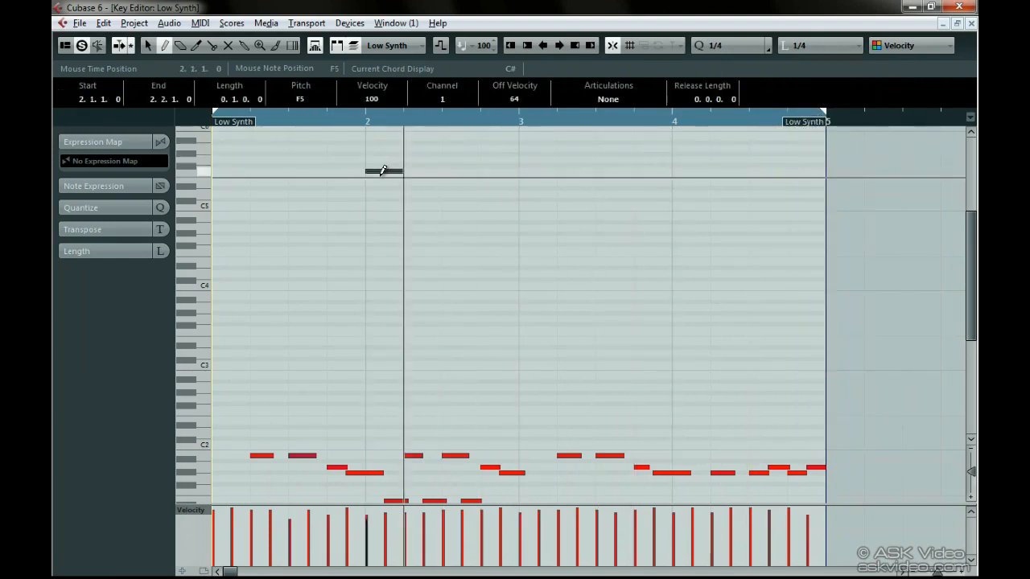
{"action": "left_click", "coordinate": [459, 170]}
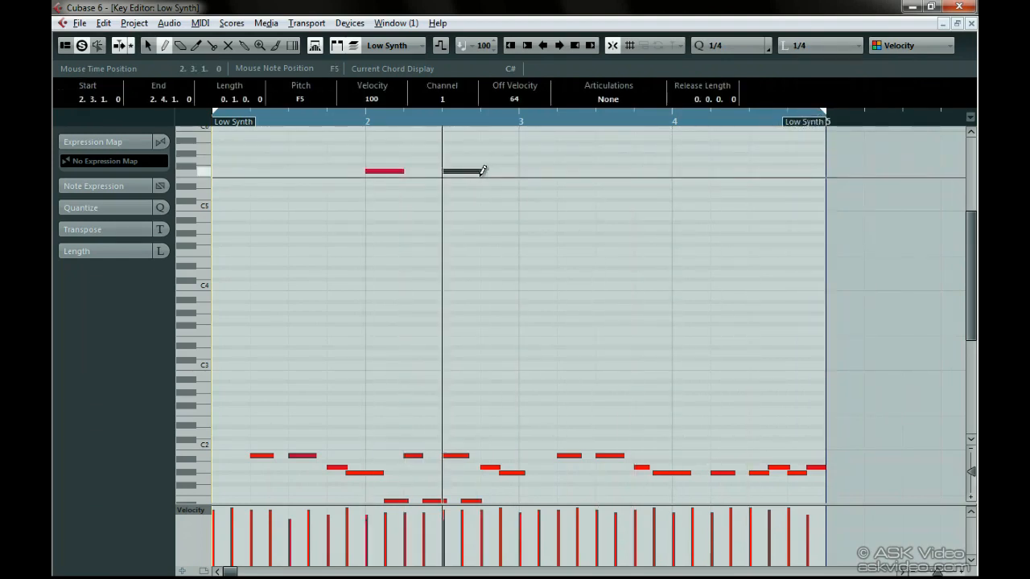
{"action": "left_click", "coordinate": [535, 171]}
{"action": "left_click", "coordinate": [613, 170]}
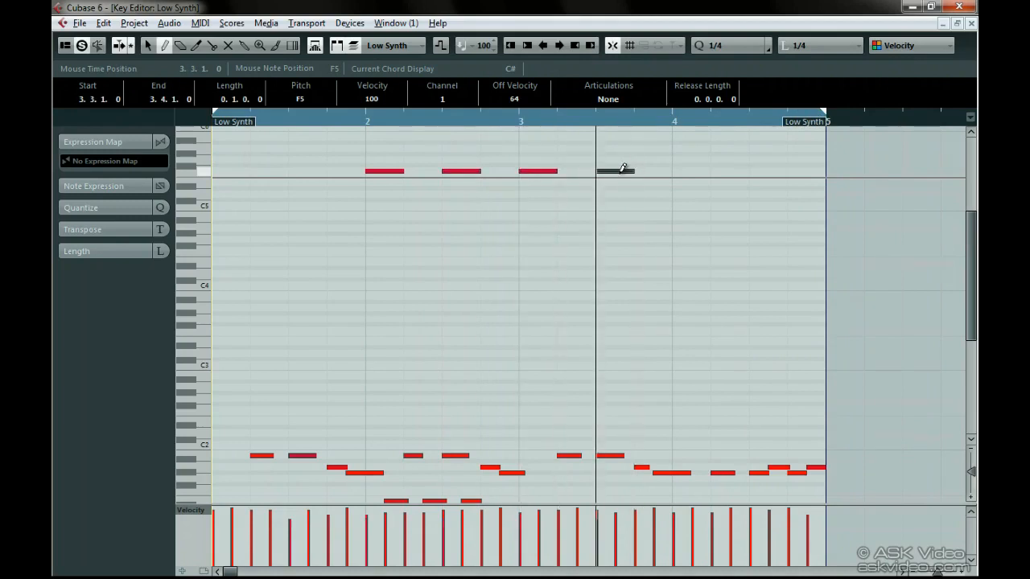
- Set the length quantize to 1/16 and draw four notes on C5 at beats 1 and 3 of bars 2 and 3
{"action": "left_click", "coordinate": [819, 45]}
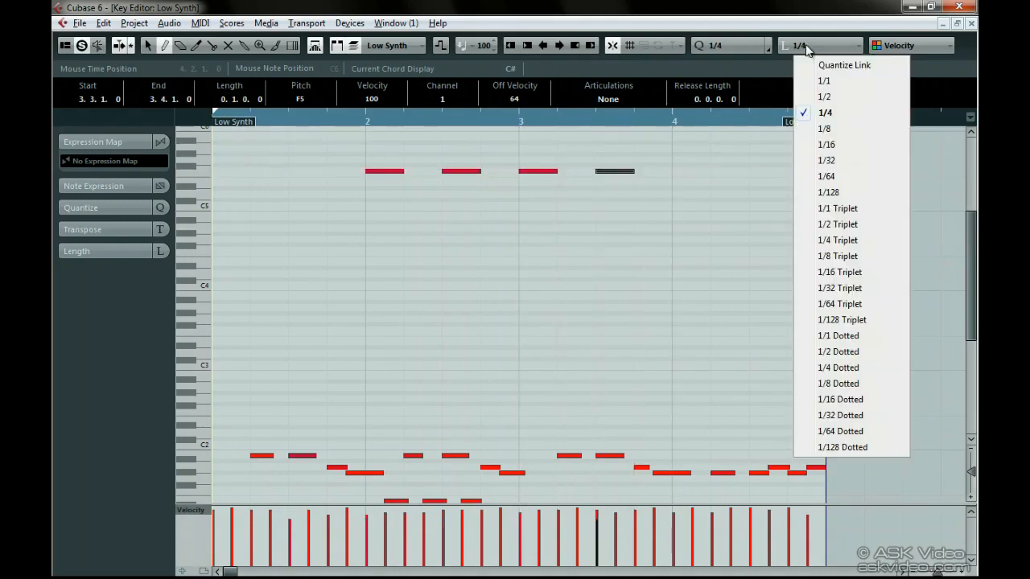
{"action": "left_click", "coordinate": [824, 145]}
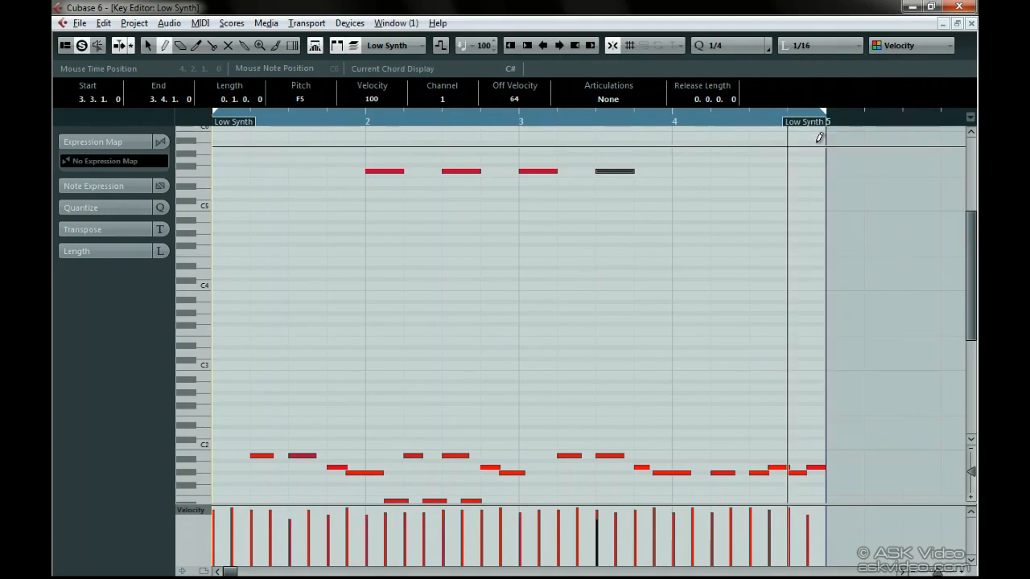
{"action": "left_click", "coordinate": [370, 205]}
{"action": "left_click", "coordinate": [446, 205]}
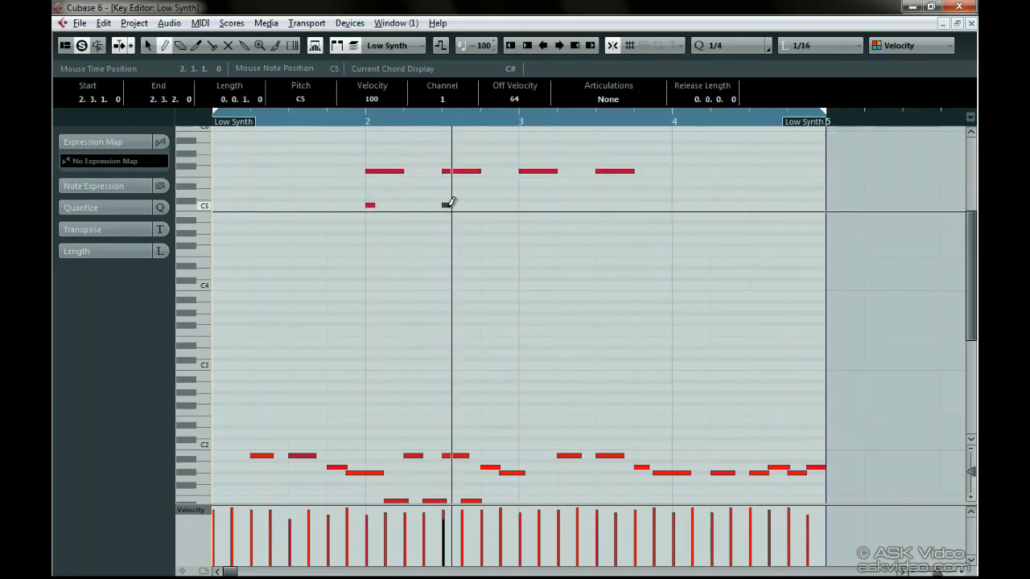
{"action": "left_click", "coordinate": [523, 205]}
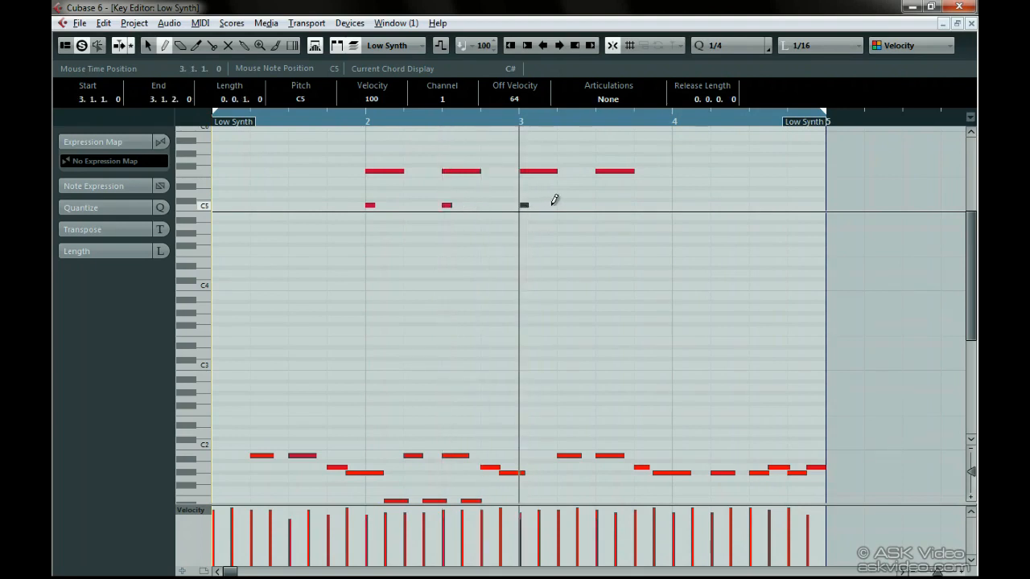
{"action": "left_click", "coordinate": [598, 204]}
- Set the quantize value to 1/16 and choose the Paint variant of the line tool
{"action": "left_click", "coordinate": [732, 46]}
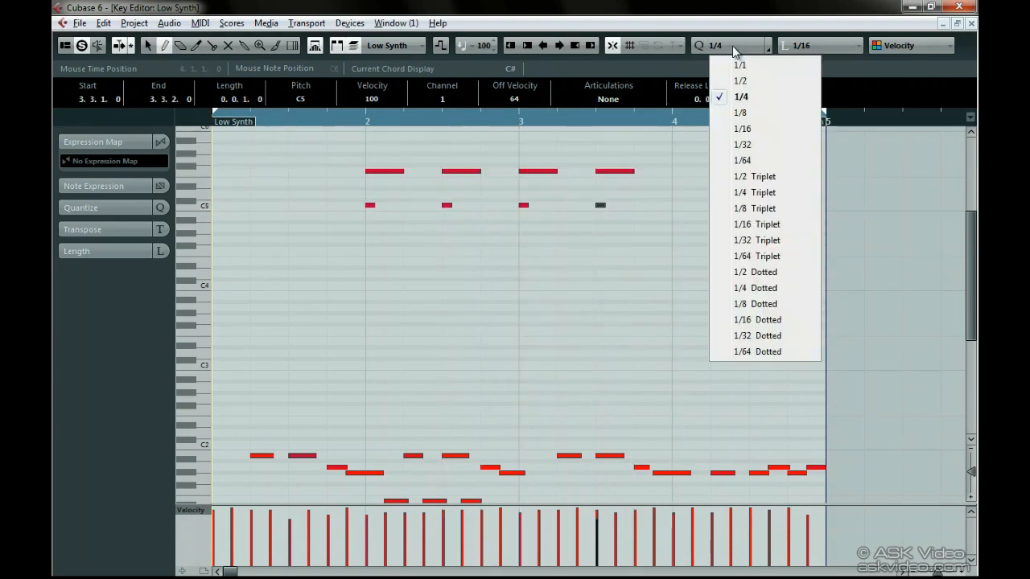
{"action": "left_click", "coordinate": [740, 128]}
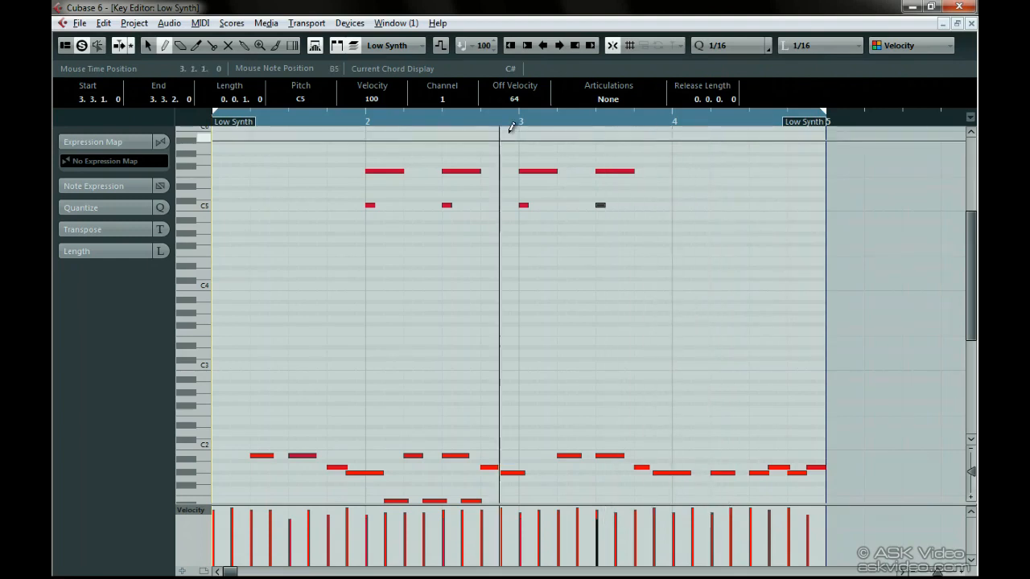
{"action": "left_click", "coordinate": [276, 46]}
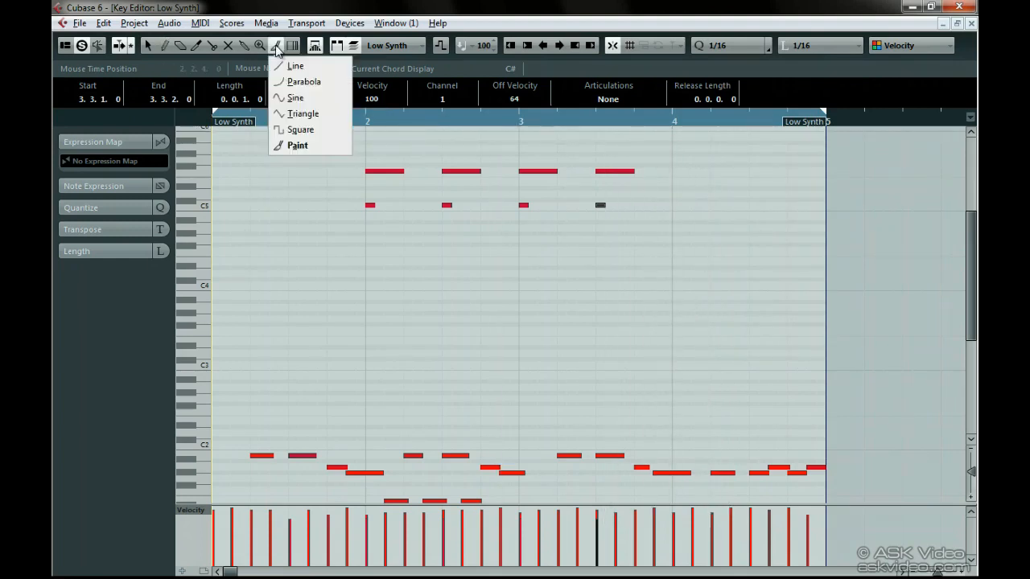
{"action": "left_click", "coordinate": [297, 146]}
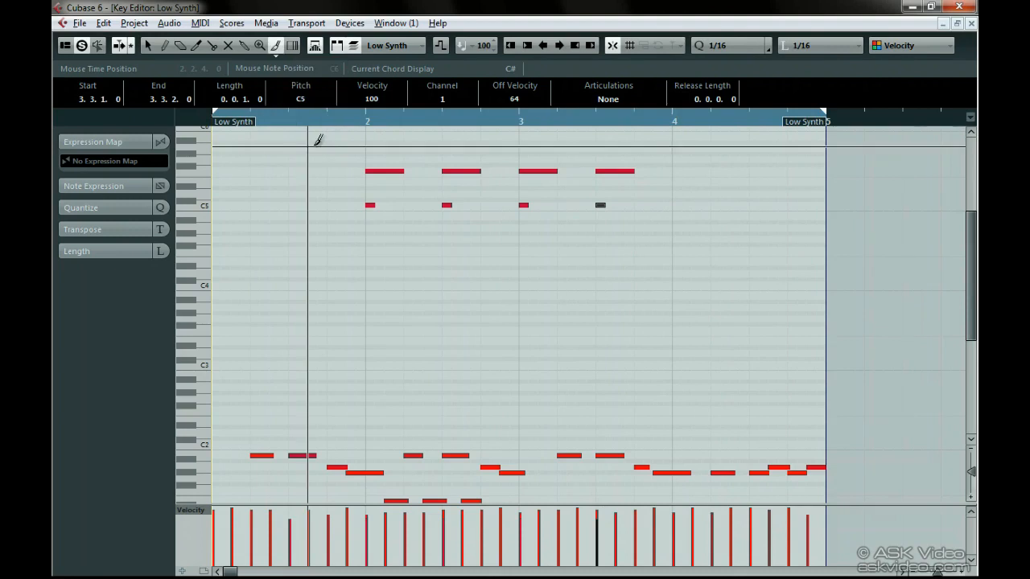
- Paint two U-shaped note curves under the C5 notes in bars 2 and 3, and loops around those four notes
{"action": "mouse_move", "coordinate": [352, 227]}
{"action": "left_mouse_down"}
{"action": "mouse_move", "coordinate": [397, 292]}
{"action": "mouse_move", "coordinate": [469, 254]}
{"action": "mouse_move", "coordinate": [623, 287]}
{"action": "mouse_move", "coordinate": [641, 246]}
{"action": "left_mouse_up"}
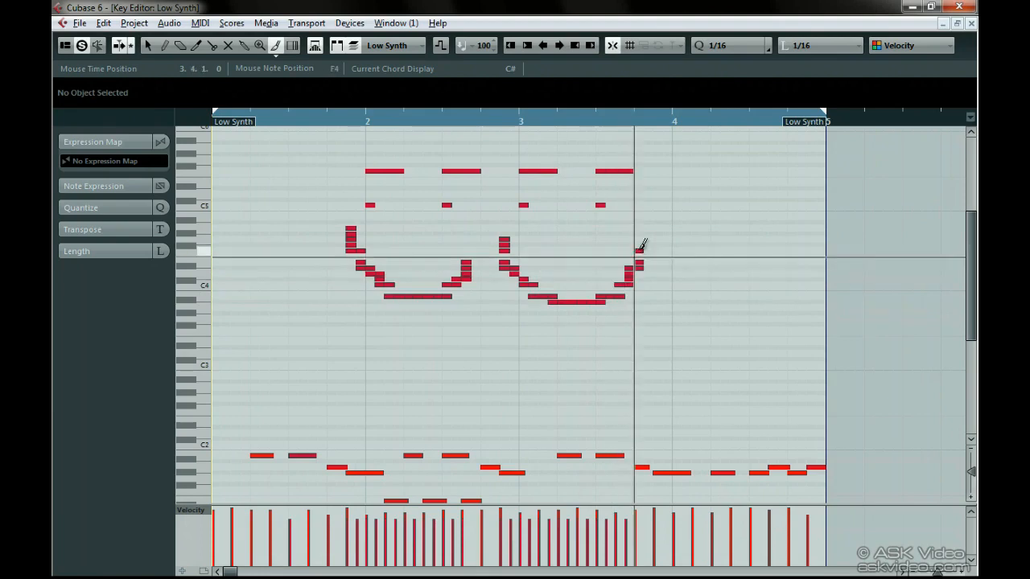
{"action": "mouse_move", "coordinate": [370, 206]}
{"action": "left_mouse_down"}
{"action": "mouse_move", "coordinate": [399, 199]}
{"action": "mouse_move", "coordinate": [383, 204]}
{"action": "left_mouse_up"}
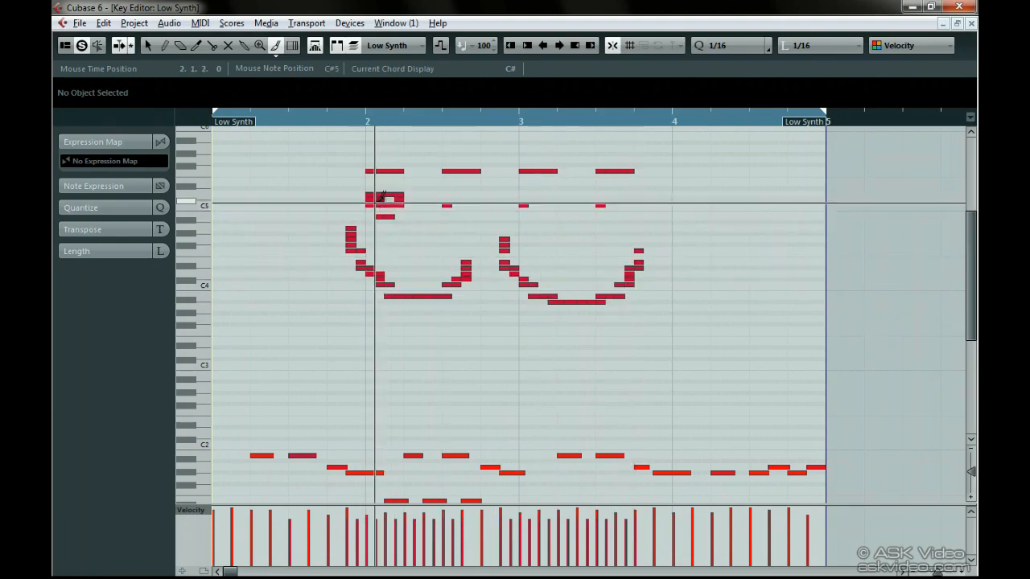
{"action": "left_click_drag", "start_coordinate": [445, 214], "coordinate": [448, 209]}
{"action": "mouse_move", "coordinate": [524, 206]}
{"action": "left_mouse_down"}
{"action": "mouse_move", "coordinate": [525, 186]}
{"action": "mouse_move", "coordinate": [534, 204]}
{"action": "left_mouse_up"}
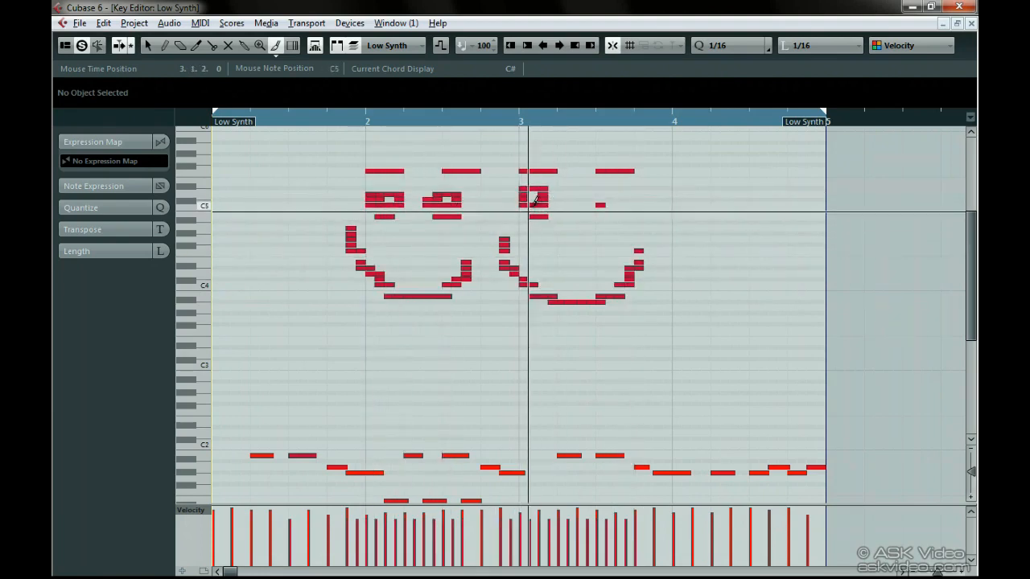
{"action": "mouse_move", "coordinate": [600, 215]}
{"action": "left_mouse_down"}
{"action": "mouse_move", "coordinate": [619, 192]}
{"action": "mouse_move", "coordinate": [608, 208]}
{"action": "left_mouse_up"}
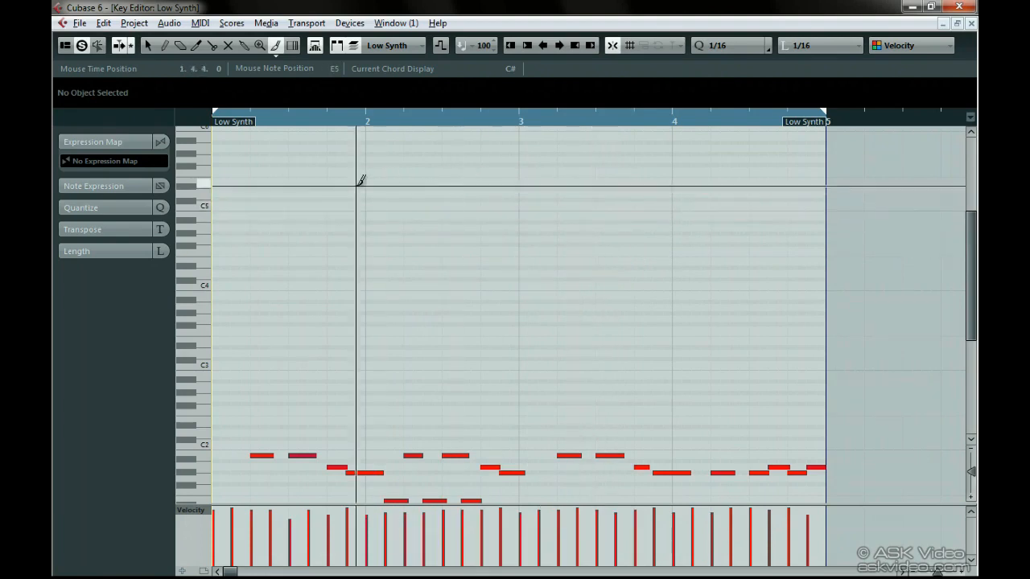
- Paint a continuous run of notes along C5 from bar 1 through bar 4
{"action": "left_click", "coordinate": [255, 207]}
{"action": "mouse_move", "coordinate": [256, 205]}
{"action": "left_mouse_down"}
{"action": "mouse_move", "coordinate": [324, 175]}
{"action": "mouse_move", "coordinate": [381, 179]}
{"action": "mouse_move", "coordinate": [482, 233]}
{"action": "mouse_move", "coordinate": [550, 153]}
{"action": "mouse_move", "coordinate": [668, 271]}
{"action": "mouse_move", "coordinate": [794, 156]}
{"action": "mouse_move", "coordinate": [811, 211]}
{"action": "left_mouse_up"}
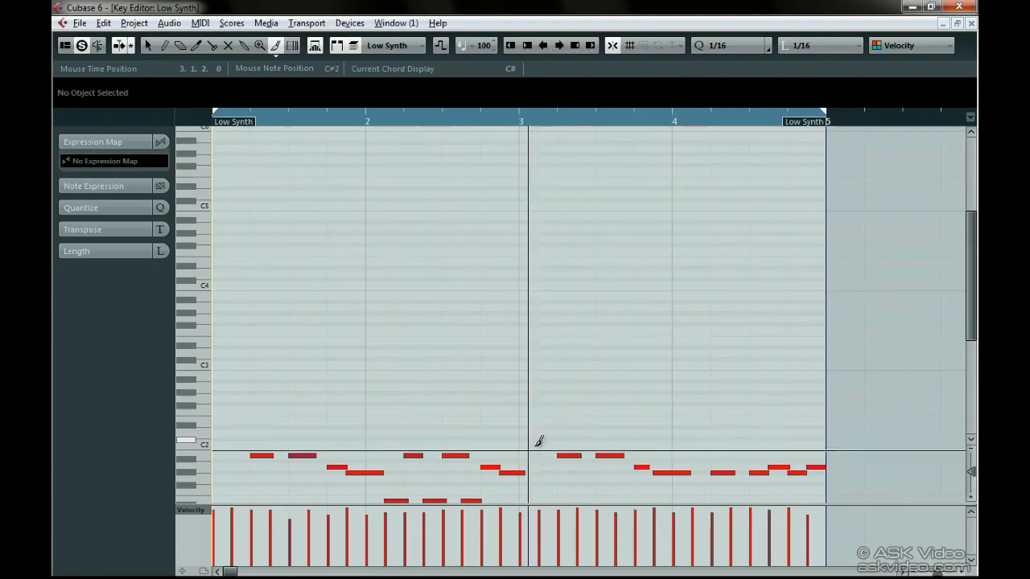
- Switch to the Object Selection tool and nudge the G#1 note at 2.4.3 five 1/16 steps later to 3.1.4
{"action": "right_click", "coordinate": [519, 466]}
{"action": "left_click", "coordinate": [517, 471]}
{"action": "left_click", "coordinate": [514, 474]}
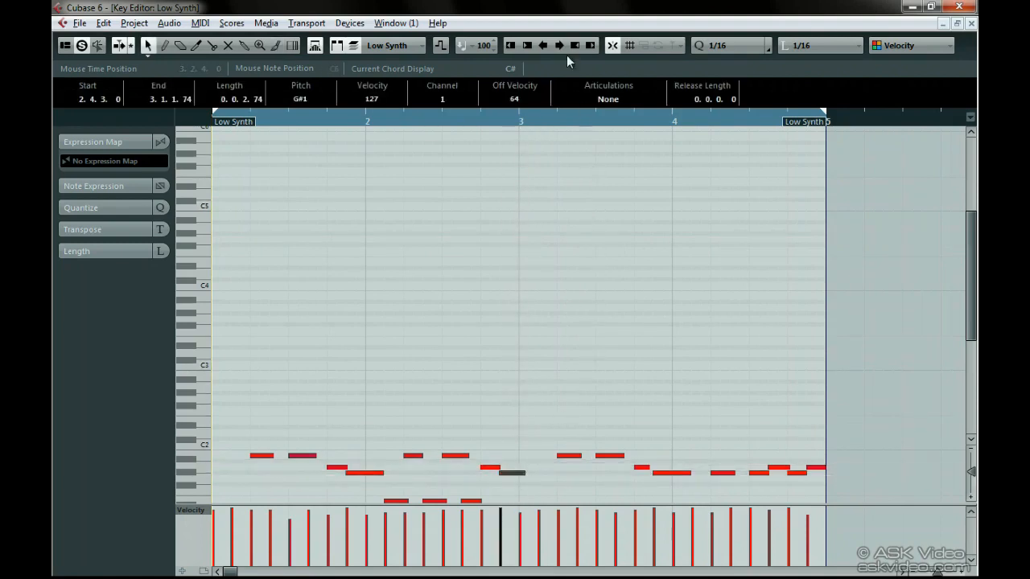
{"action": "key", "text": "ctrl+Right"}
{"action": "key", "text": "ctrl+Right"}
{"action": "key", "text": "ctrl+Right"}
{"action": "key", "text": "ctrl+Right"}
{"action": "key", "text": "ctrl+Right"}
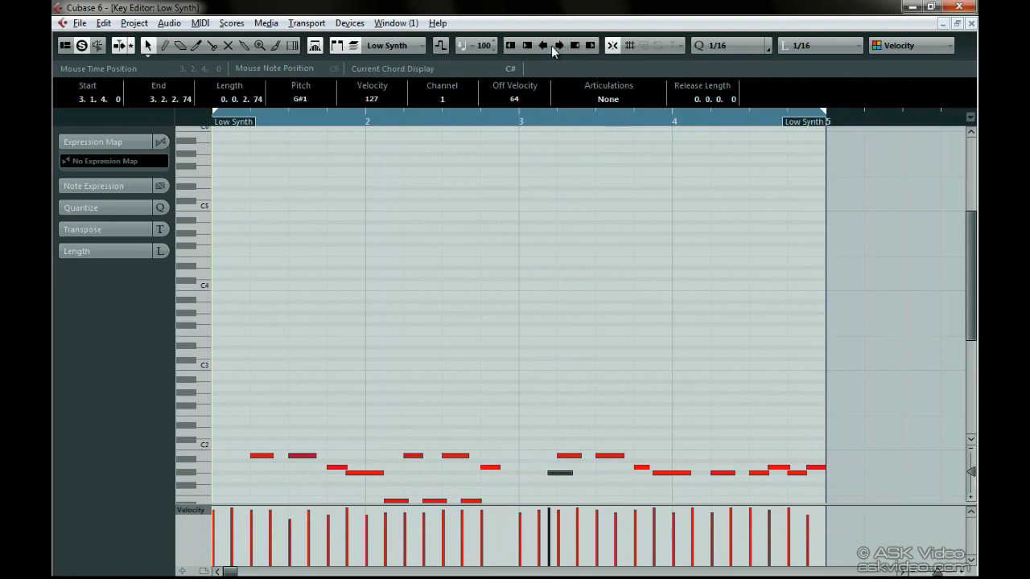
- Nudge the selected G#1 note five 1/16 steps earlier to 2.4.3
{"action": "left_click", "coordinate": [543, 45]}
{"action": "left_click", "coordinate": [542, 45]}
{"action": "left_click", "coordinate": [542, 45]}
{"action": "left_click", "coordinate": [542, 45]}
{"action": "left_click", "coordinate": [542, 45]}
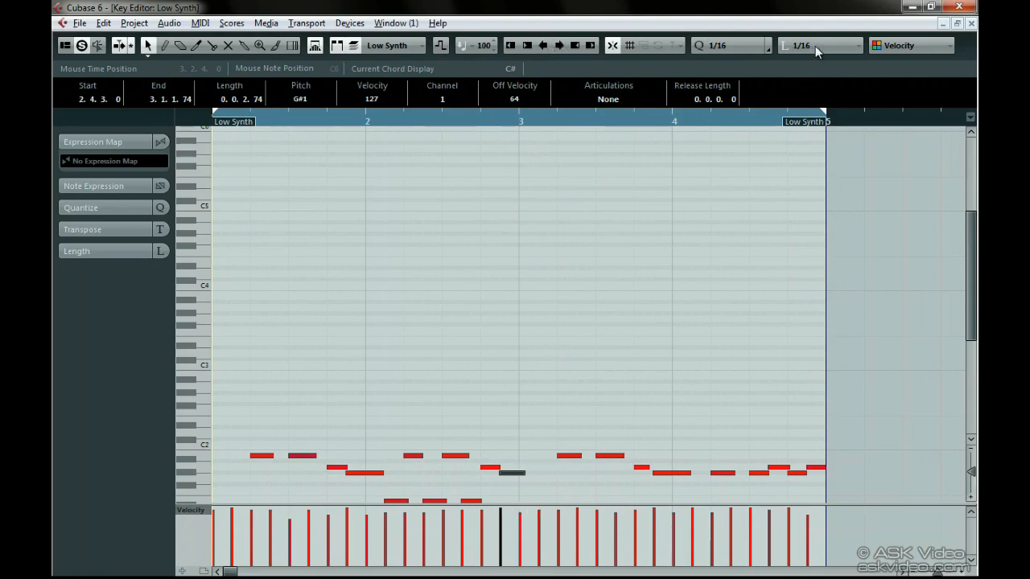
- Trim the end of the B1 note at 3.3.1 by two 1/16 steps, then extend it by the same amount
{"action": "left_click", "coordinate": [615, 456]}
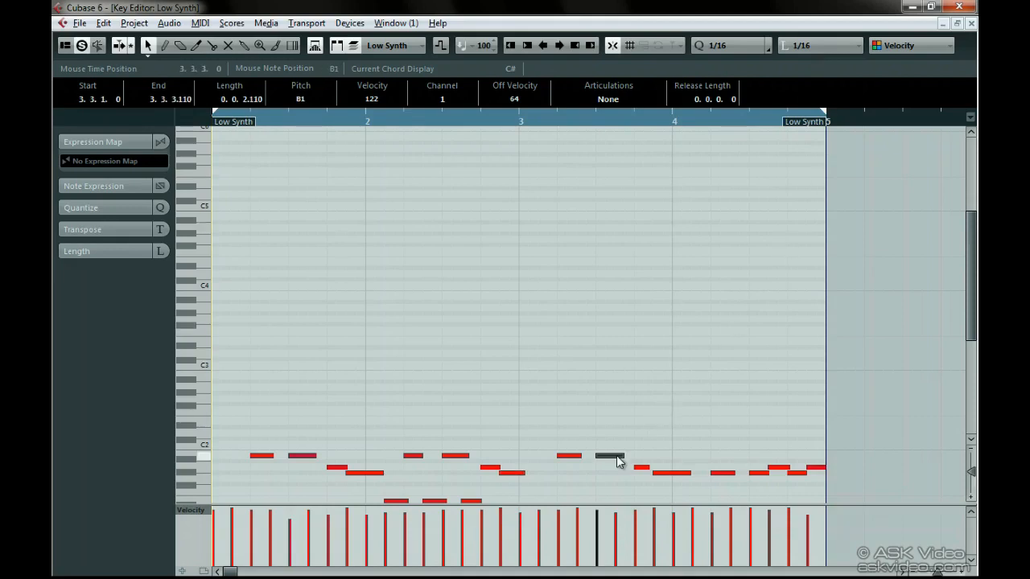
{"action": "left_click", "coordinate": [576, 46]}
{"action": "left_click", "coordinate": [576, 46]}
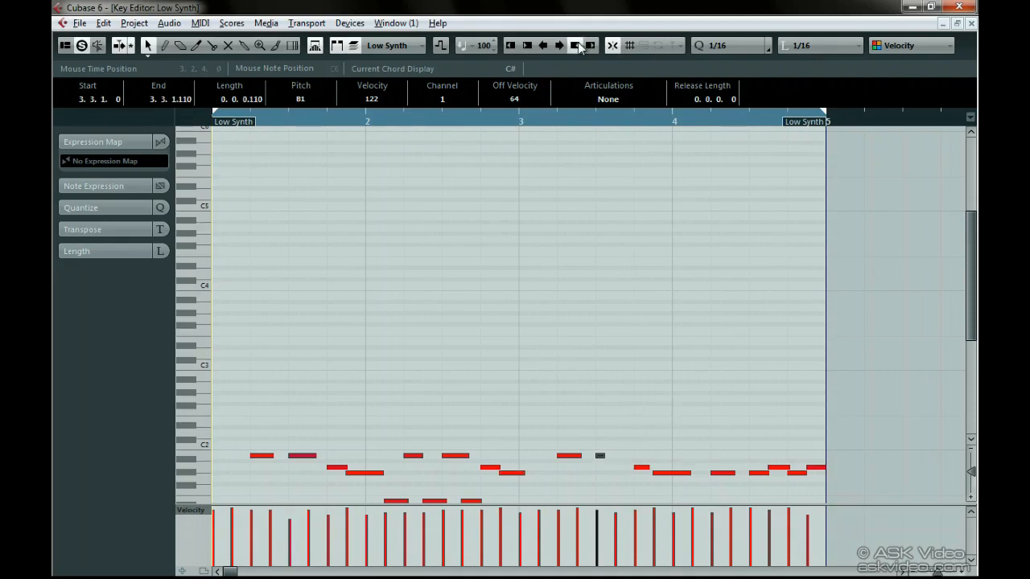
{"action": "left_click", "coordinate": [589, 46]}
{"action": "left_click", "coordinate": [590, 46]}
- Trim the start of the selected B1 note to 3.3.3, then extend it back to 3.3.1
{"action": "left_click", "coordinate": [527, 46]}
{"action": "left_click", "coordinate": [527, 46]}
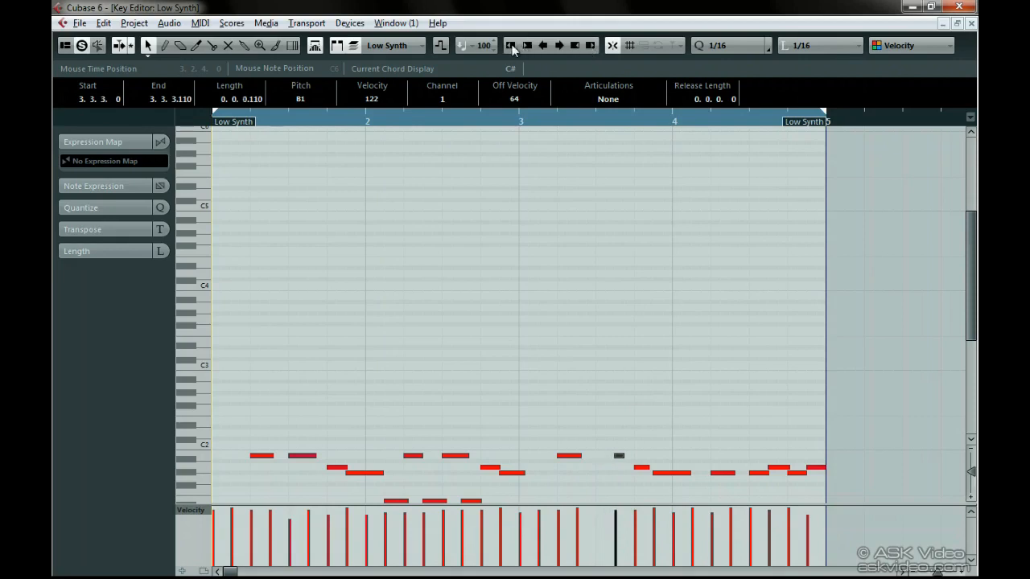
{"action": "left_click", "coordinate": [510, 45]}
{"action": "left_click", "coordinate": [510, 46]}
- Hide the Event Colors section of the toolbar and show the Transpose Palette
{"action": "right_click", "coordinate": [512, 49]}
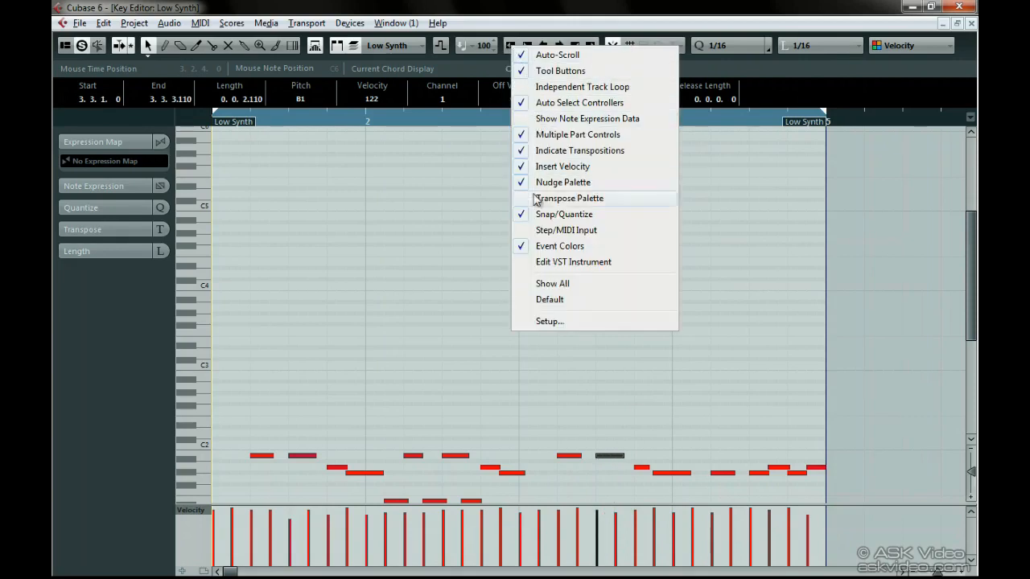
{"action": "left_click", "coordinate": [535, 246]}
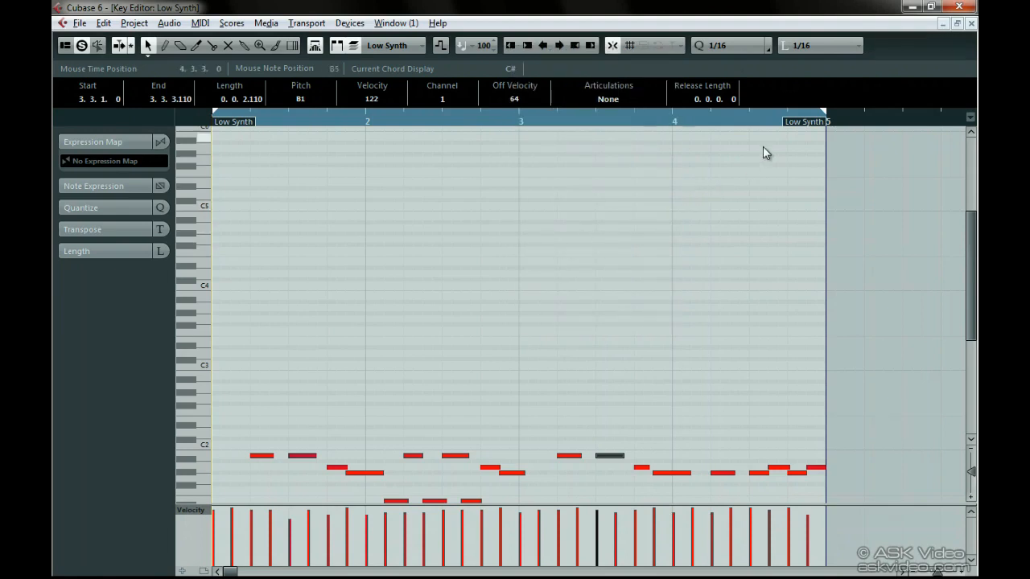
{"action": "right_click", "coordinate": [868, 47]}
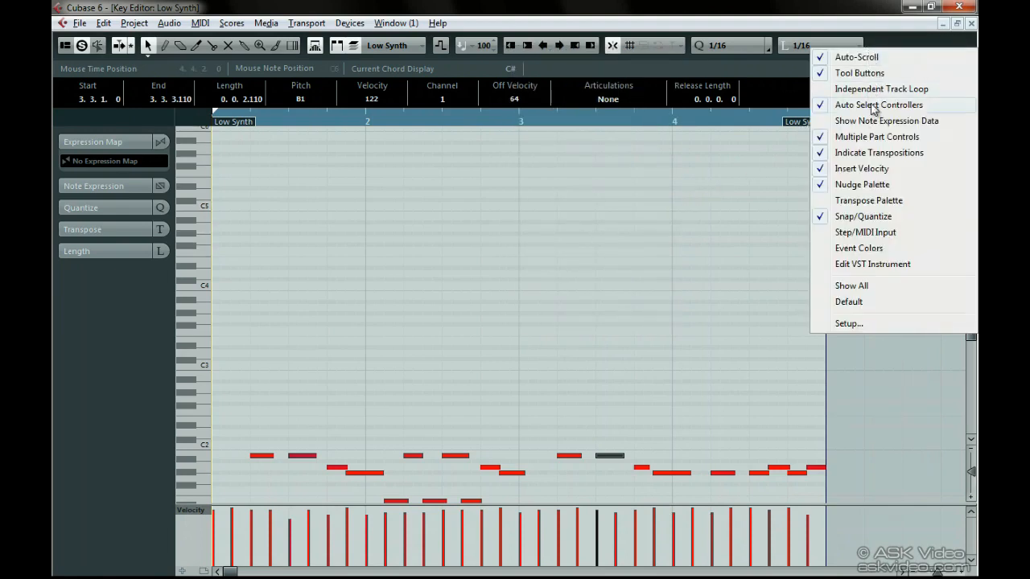
{"action": "left_click", "coordinate": [869, 200]}
- Select the six notes from 2.4.1 to the start of bar 4 and transpose them up two octaves
{"action": "left_click_drag", "start_coordinate": [672, 367], "coordinate": [484, 486]}
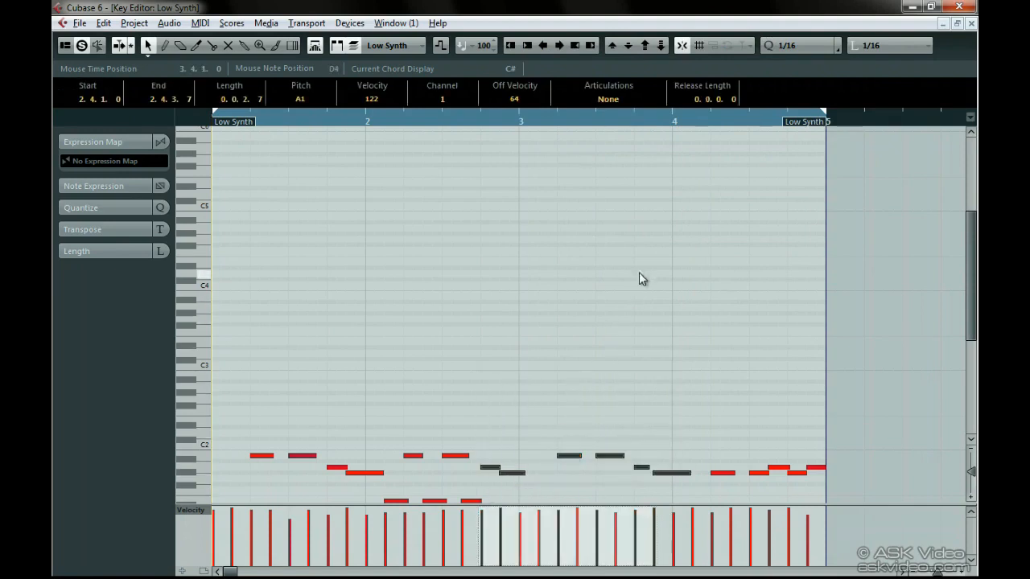
{"action": "left_click", "coordinate": [650, 45]}
{"action": "left_click", "coordinate": [650, 46]}
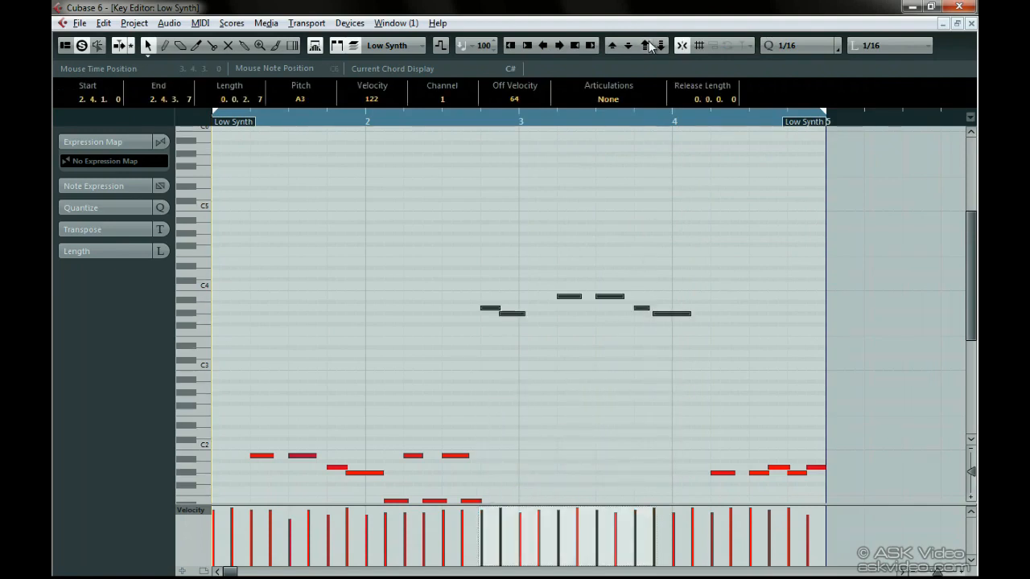
- Transpose the selected notes down two semitones and back up two semitones
{"action": "left_click", "coordinate": [629, 46]}
{"action": "left_click", "coordinate": [629, 45]}
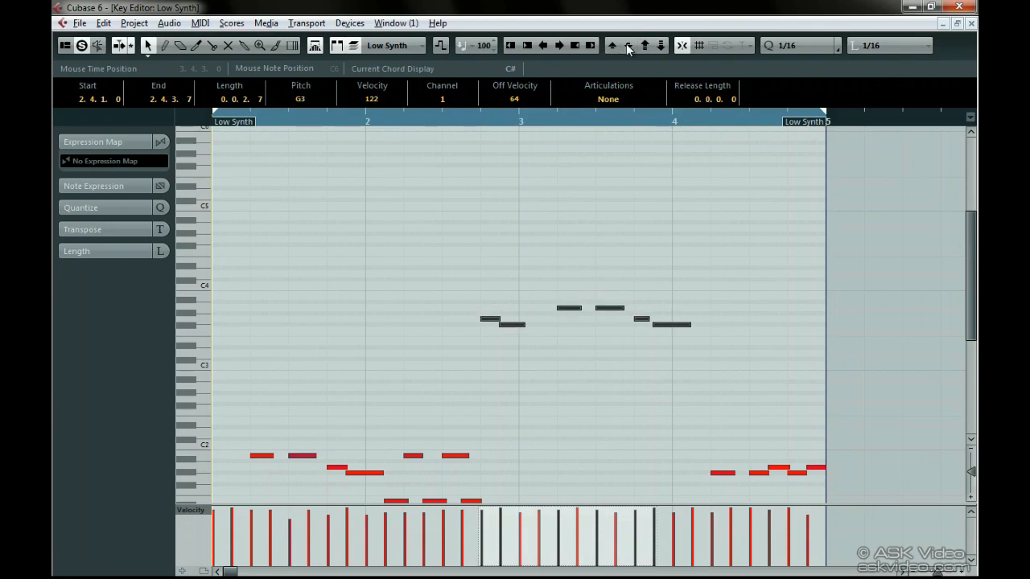
{"action": "left_click", "coordinate": [612, 45]}
{"action": "left_click", "coordinate": [612, 45]}
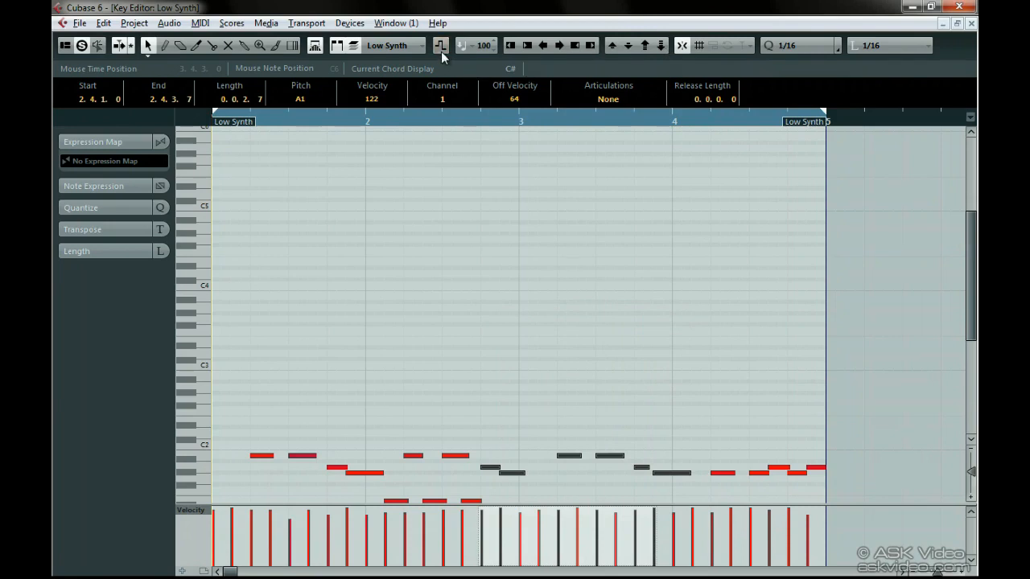
- Close the Key Editor and add a Transpose Track below the Drums track
{"action": "left_click", "coordinate": [970, 23]}
{"action": "left_click", "coordinate": [715, 248]}
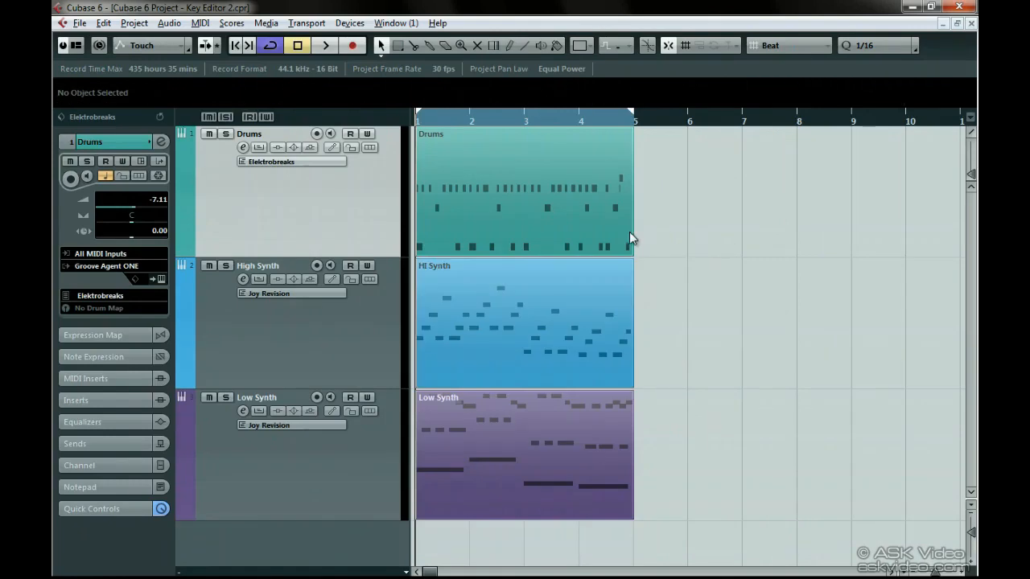
{"action": "right_click", "coordinate": [369, 219]}
{"action": "mouse_move", "coordinate": [393, 227]}
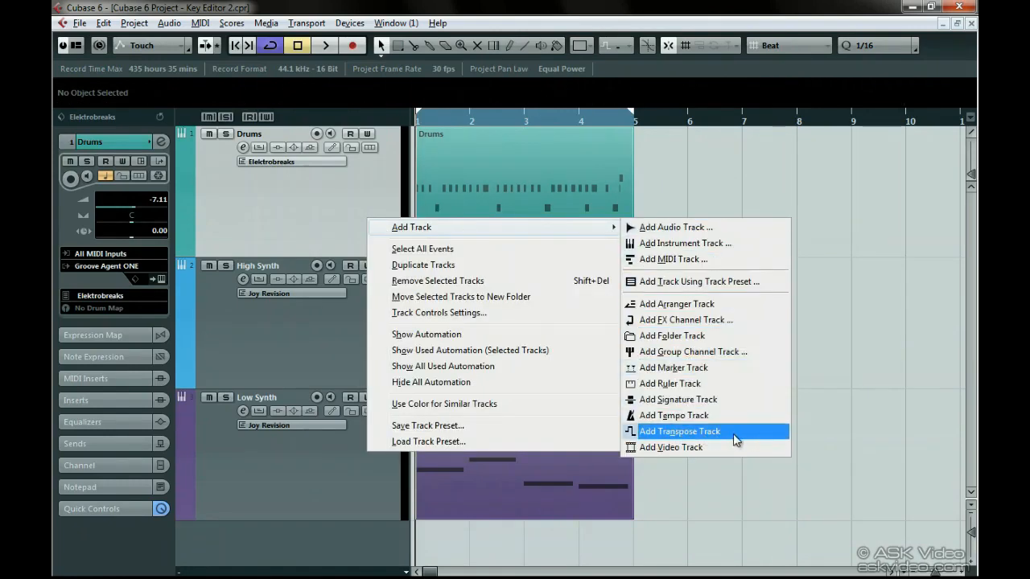
{"action": "left_click", "coordinate": [680, 431]}
{"action": "left_click", "coordinate": [372, 297]}
- Draw three transpose events on the Transpose Track, starting at 1.2.1, 2.2.1 and 4.1.1
{"action": "right_click", "coordinate": [438, 299]}
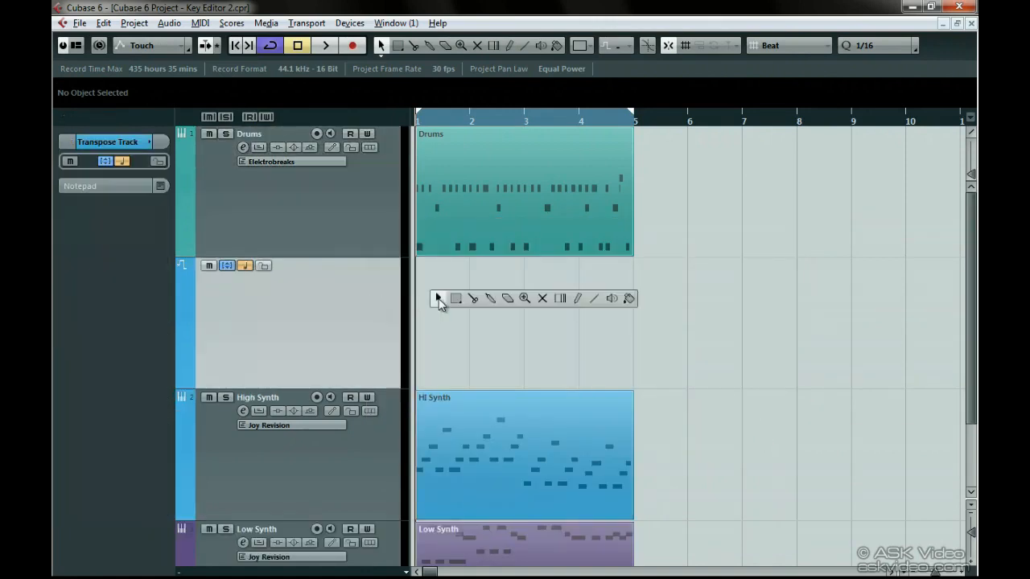
{"action": "left_click", "coordinate": [577, 298]}
{"action": "left_click", "coordinate": [433, 303]}
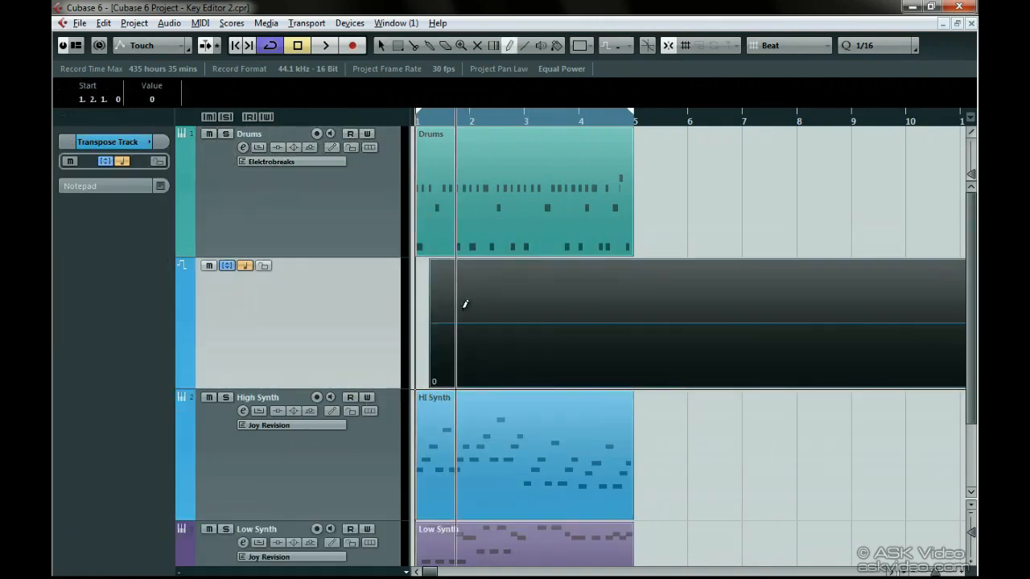
{"action": "left_click_drag", "start_coordinate": [464, 304], "coordinate": [601, 304]}
- Set the transpose events at 1.2.1, 2.2.1 and 4.1.1 to values 7, -7 and 6 respectively
{"action": "right_click", "coordinate": [600, 310]}
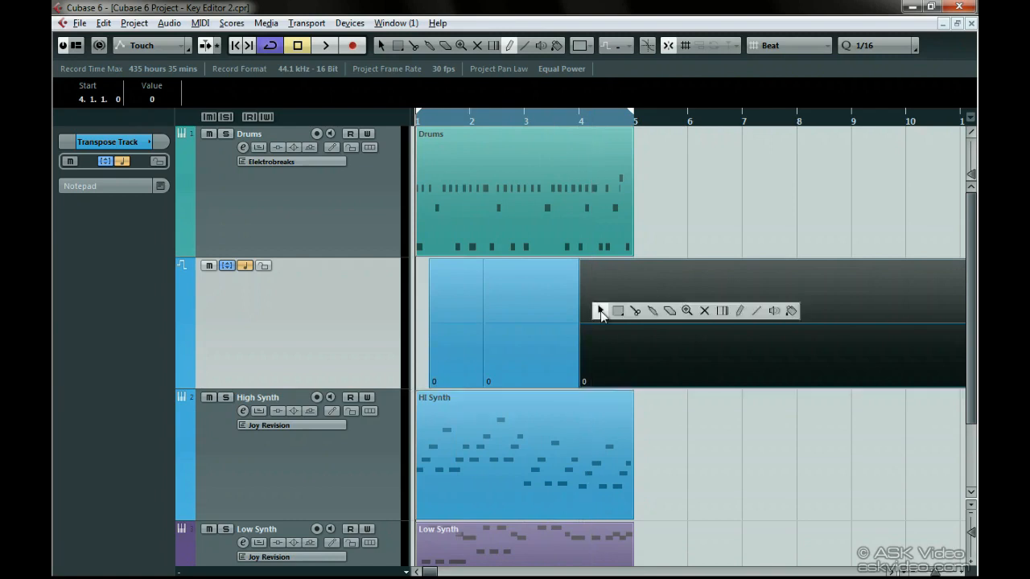
{"action": "left_click", "coordinate": [600, 310]}
{"action": "left_click", "coordinate": [467, 299]}
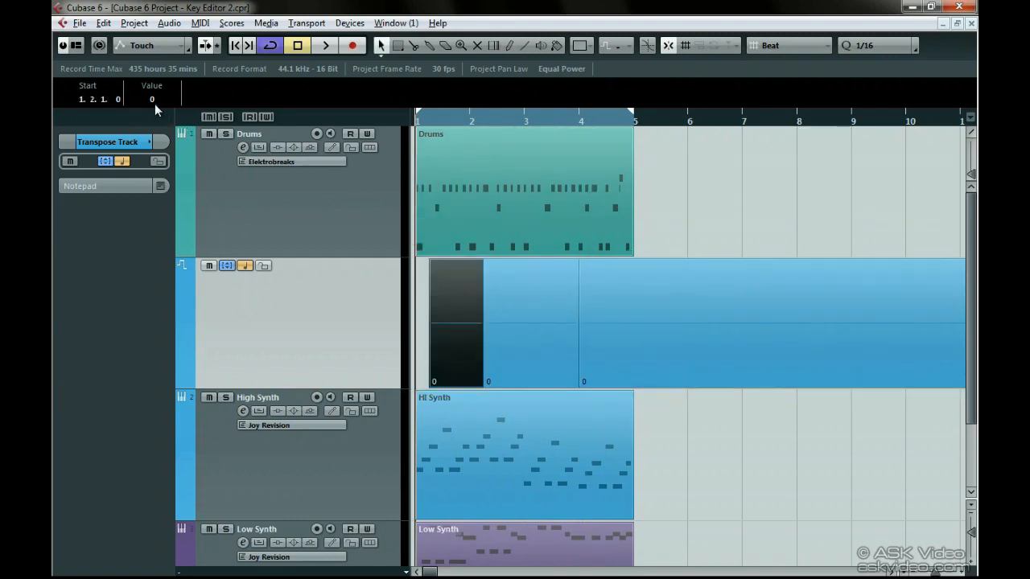
{"action": "scroll", "coordinate": [152, 101], "scroll_direction": "up", "scroll_amount": 7}
{"action": "left_click", "coordinate": [506, 297]}
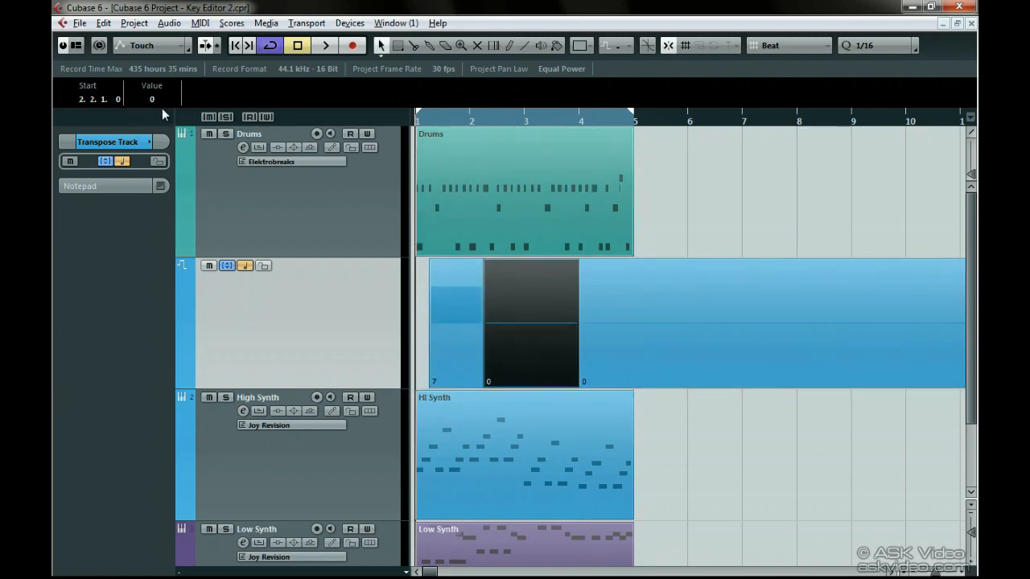
{"action": "scroll", "coordinate": [154, 99], "scroll_direction": "down", "scroll_amount": 7}
{"action": "left_click", "coordinate": [611, 295]}
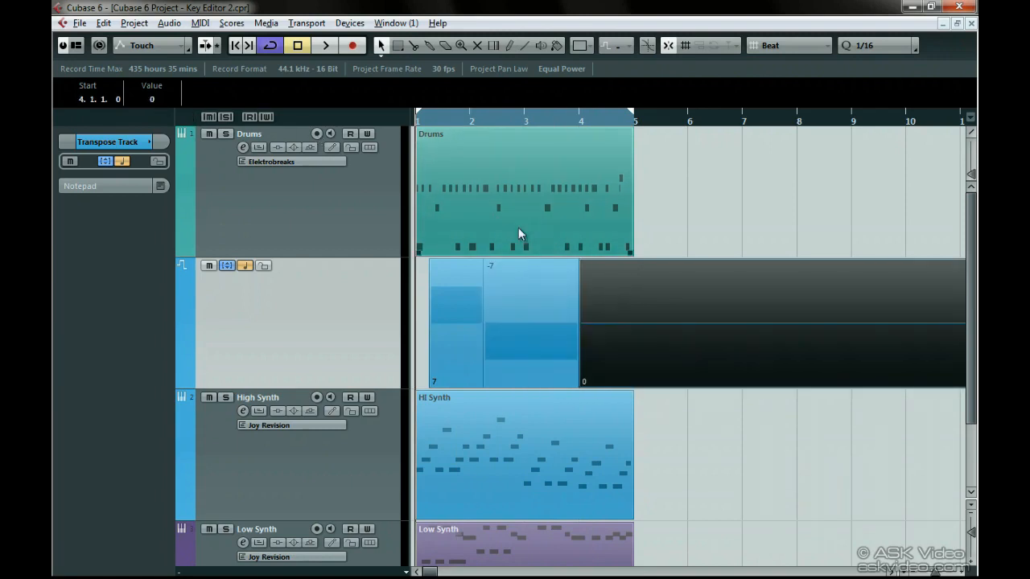
{"action": "scroll", "coordinate": [156, 99], "scroll_direction": "up", "scroll_amount": 5}
{"action": "scroll", "coordinate": [156, 99], "scroll_direction": "up", "scroll_amount": 1}
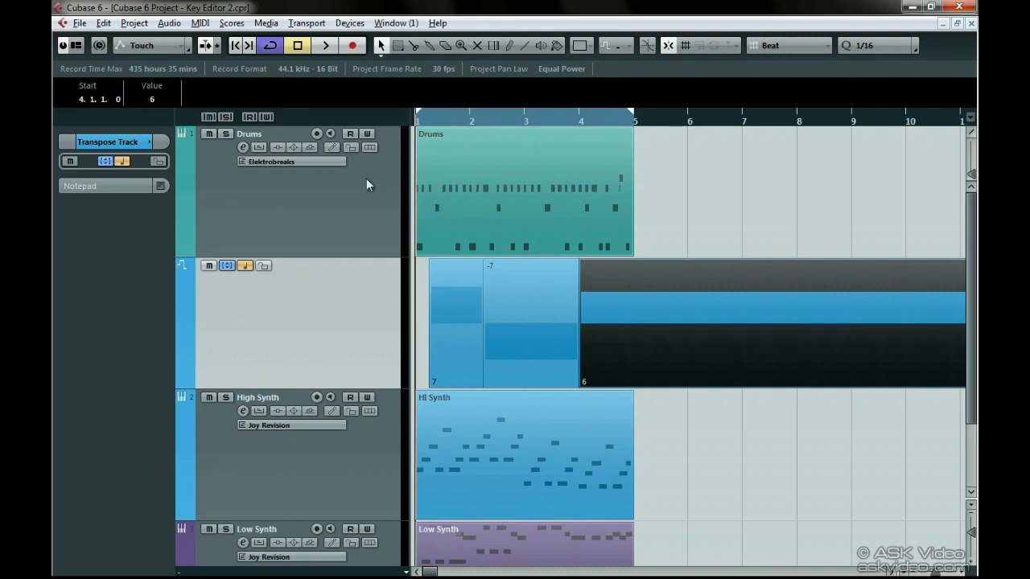
- Open the Drums part in the Key Editor and toggle Indicate Transpositions repeatedly to compare note positions, leaving it enabled
{"action": "left_click", "coordinate": [495, 233]}
{"action": "double_click", "coordinate": [495, 233]}
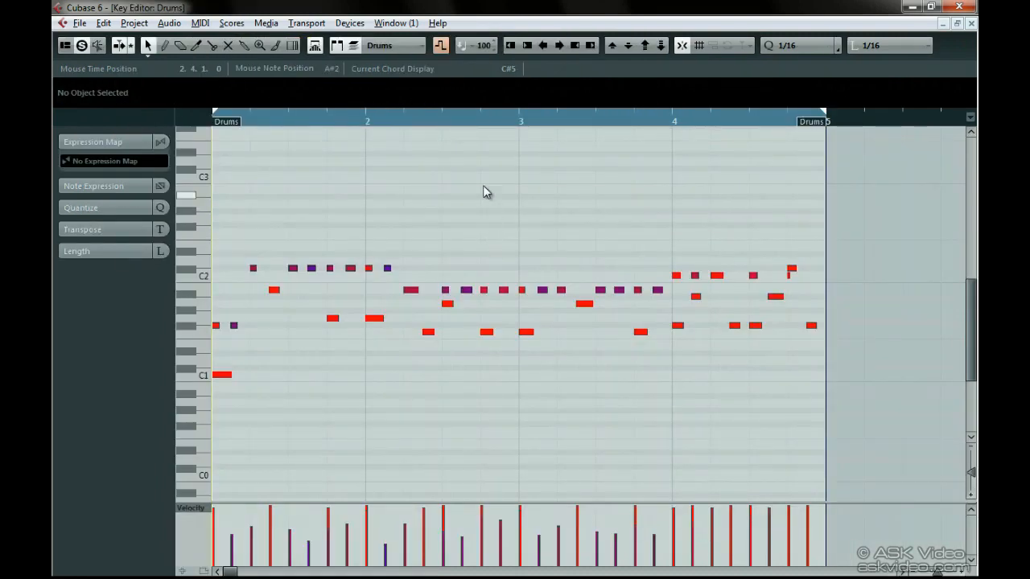
{"action": "left_click", "coordinate": [440, 46]}
{"action": "left_click", "coordinate": [440, 46]}
{"action": "left_click", "coordinate": [440, 46]}
{"action": "left_click", "coordinate": [440, 46]}
{"action": "left_click", "coordinate": [440, 46]}
{"action": "left_click", "coordinate": [440, 46]}
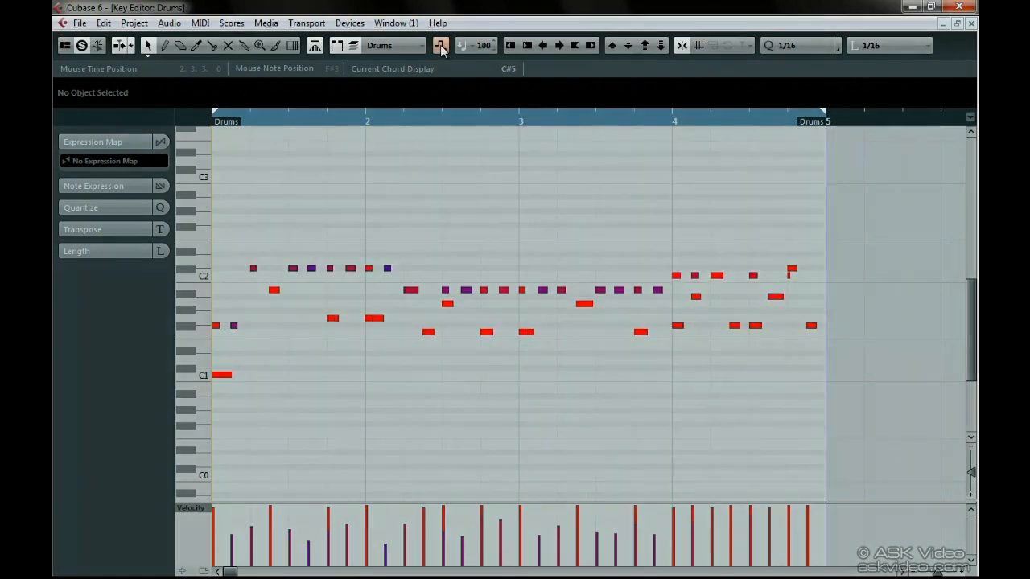